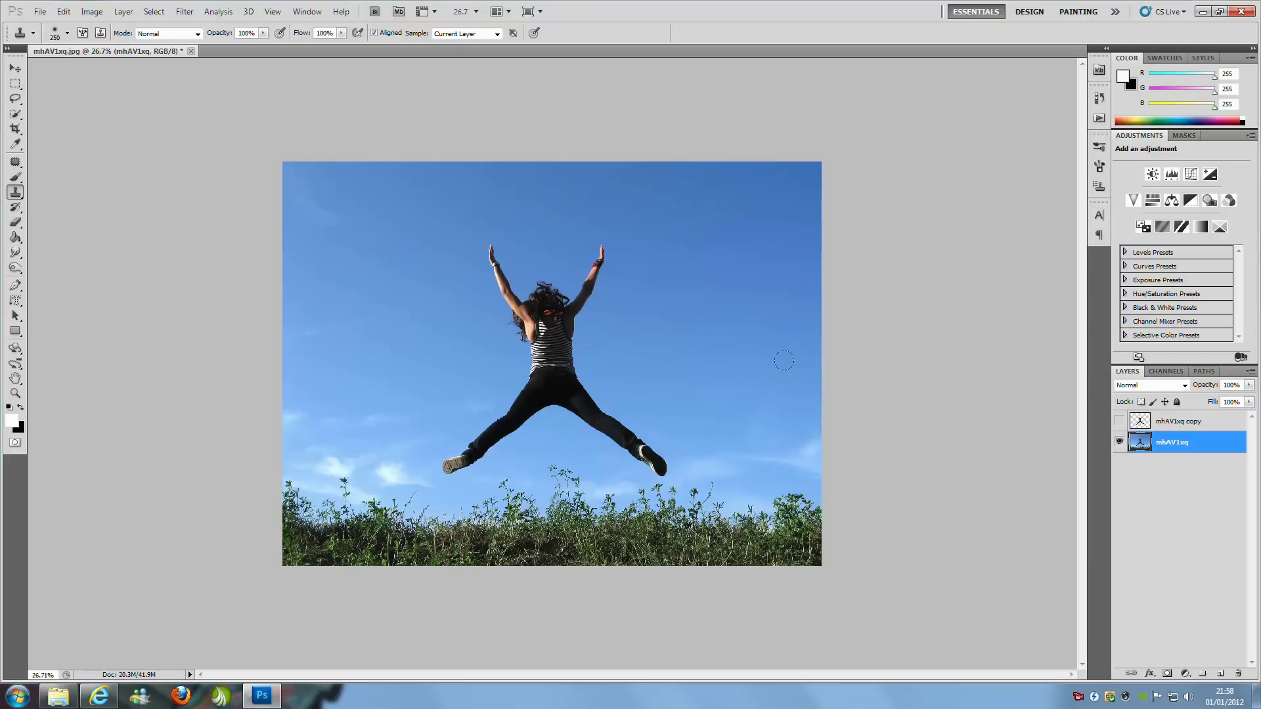
Preview the cut-out woman alone by hiding mhAV1xq, then make mhAV1xq visible again
{"action": "left_click", "coordinate": [1119, 442]}
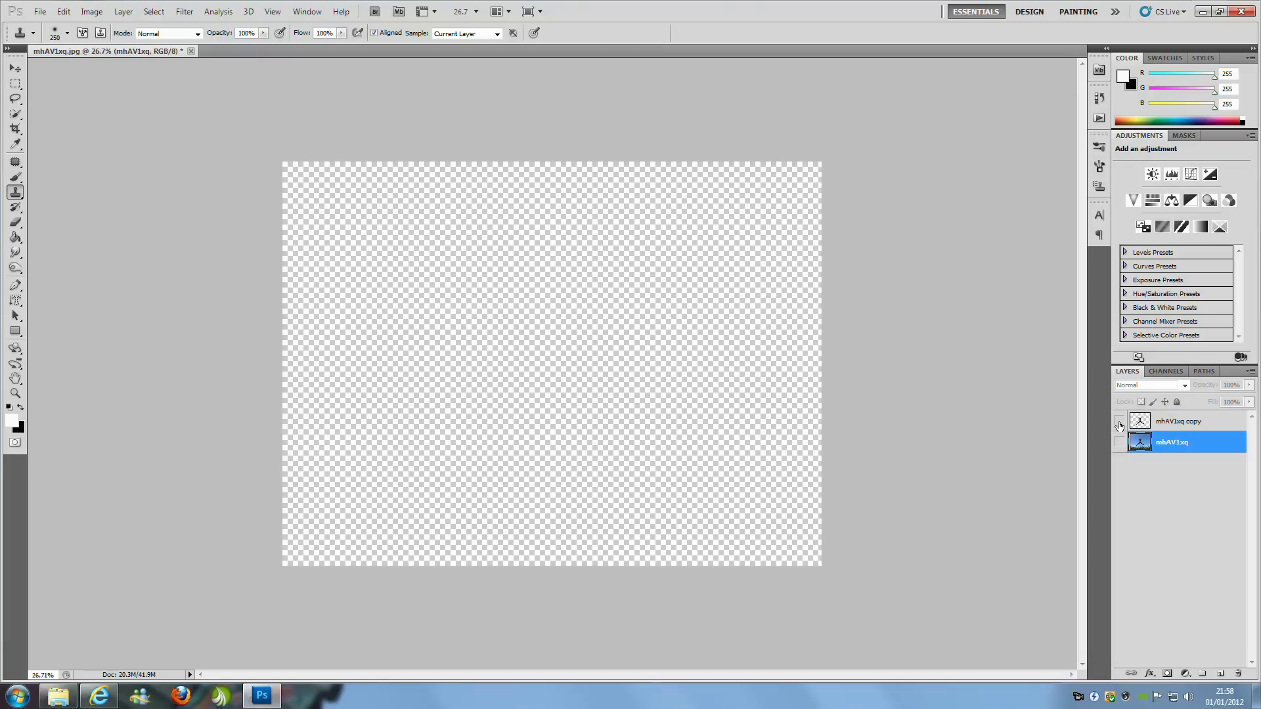
{"action": "left_click", "coordinate": [1119, 421]}
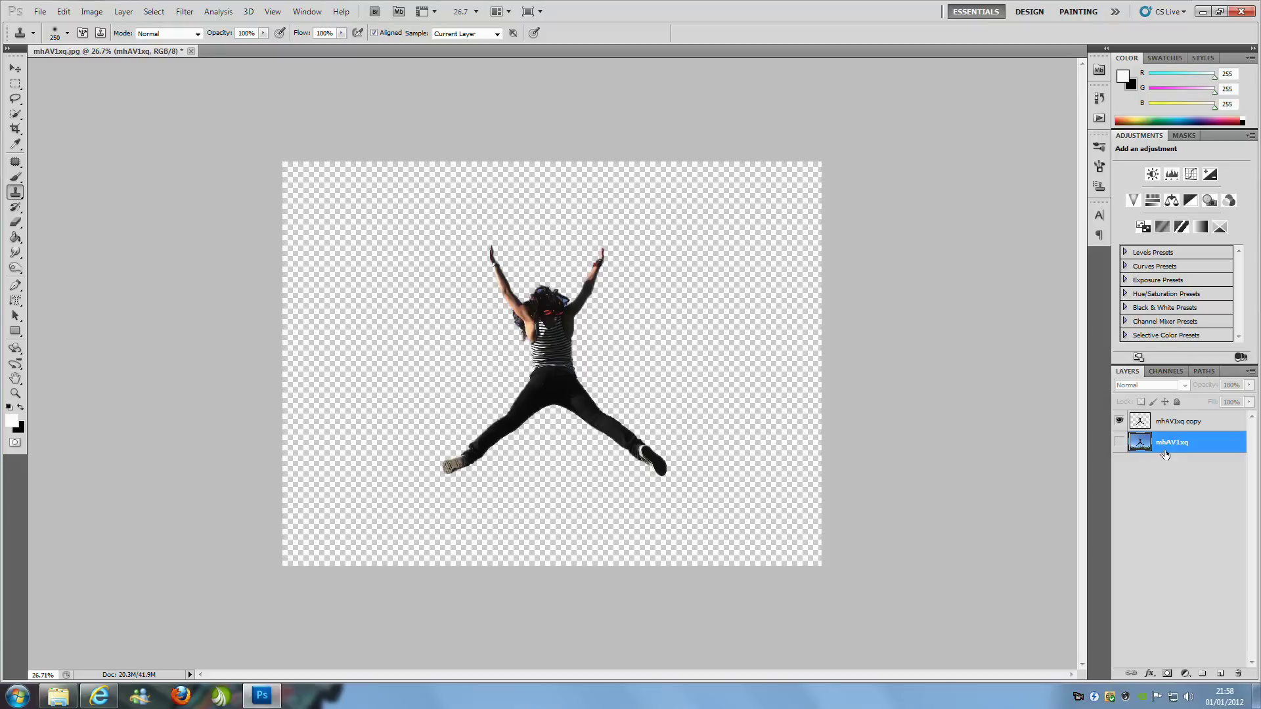
{"action": "left_click", "coordinate": [1120, 442]}
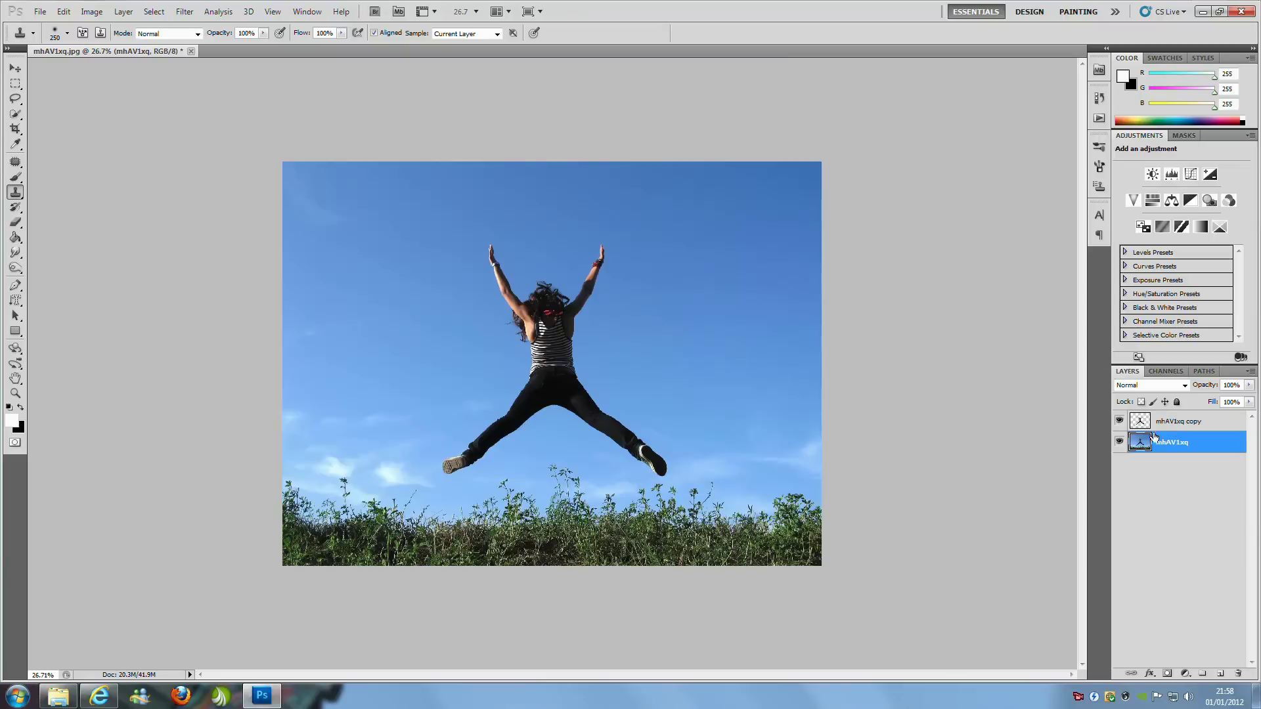
Load the woman's outline from the mhAV1xq copy layer and expand the selection by 20 pixels
{"action": "left_click", "coordinate": [1134, 419], "text": "ctrl"}
{"action": "left_click", "coordinate": [154, 12]}
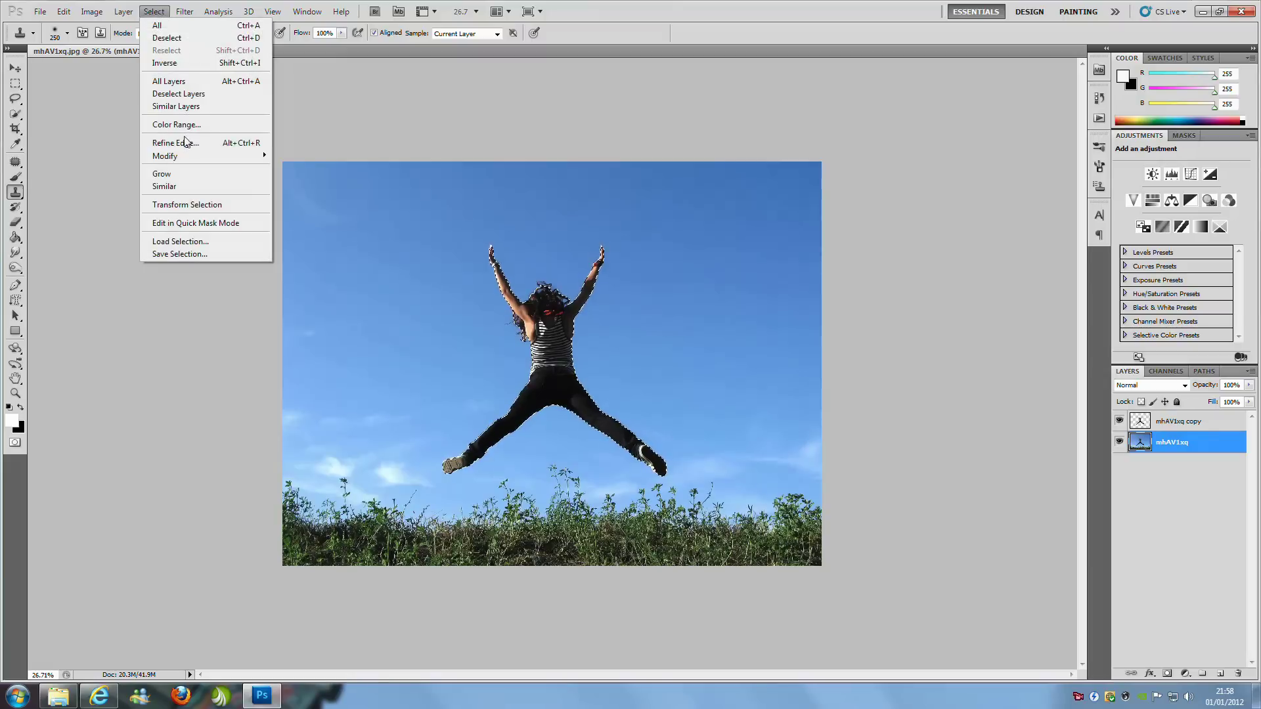
{"action": "mouse_move", "coordinate": [192, 158]}
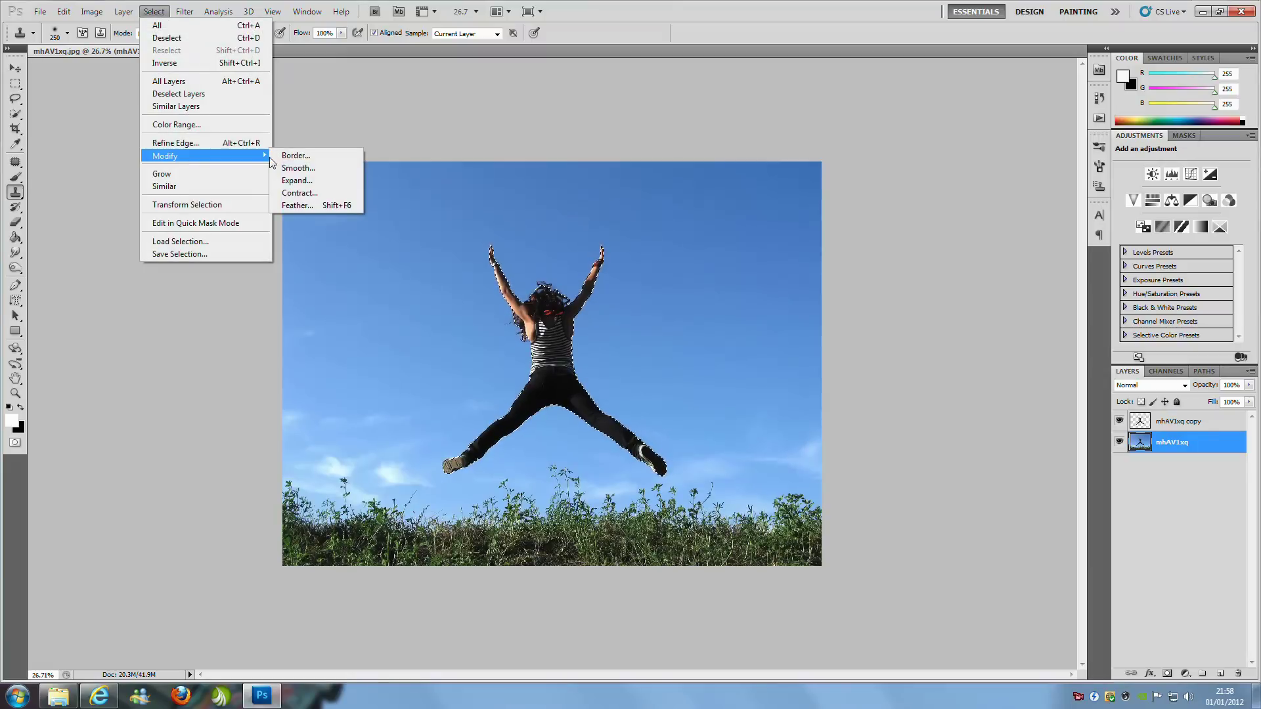
{"action": "left_click", "coordinate": [308, 186]}
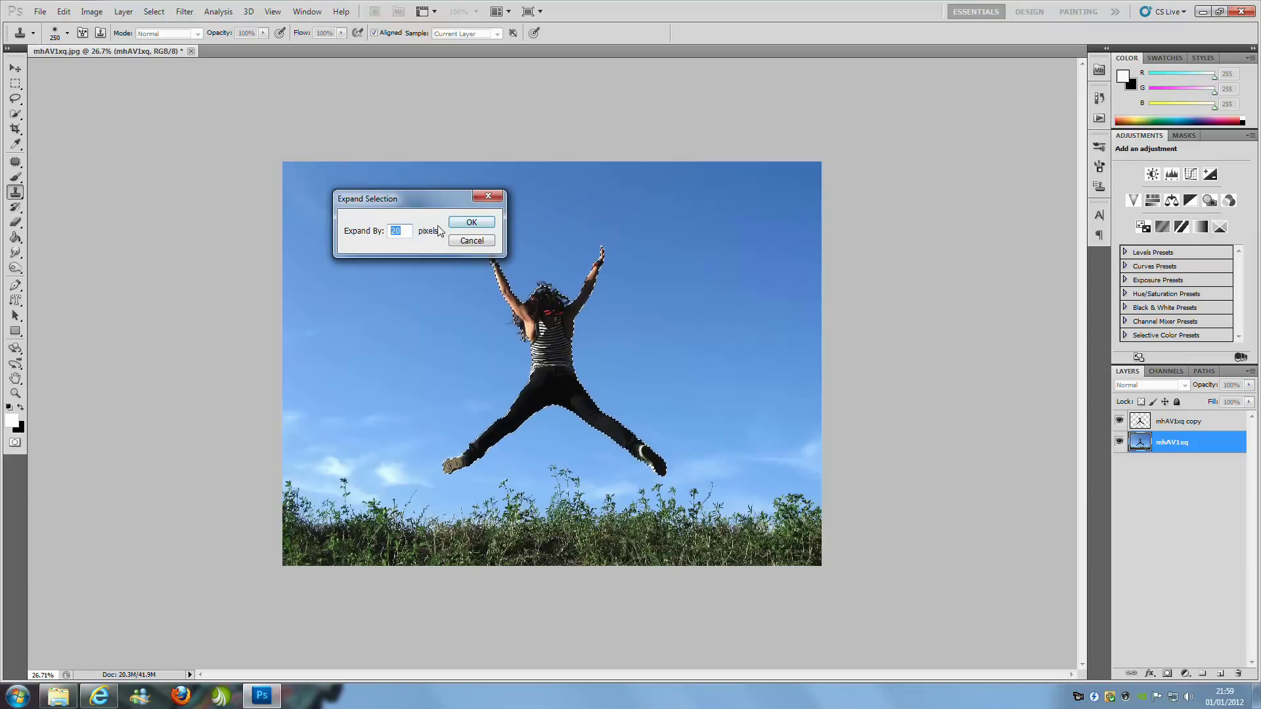
{"action": "left_click", "coordinate": [475, 223]}
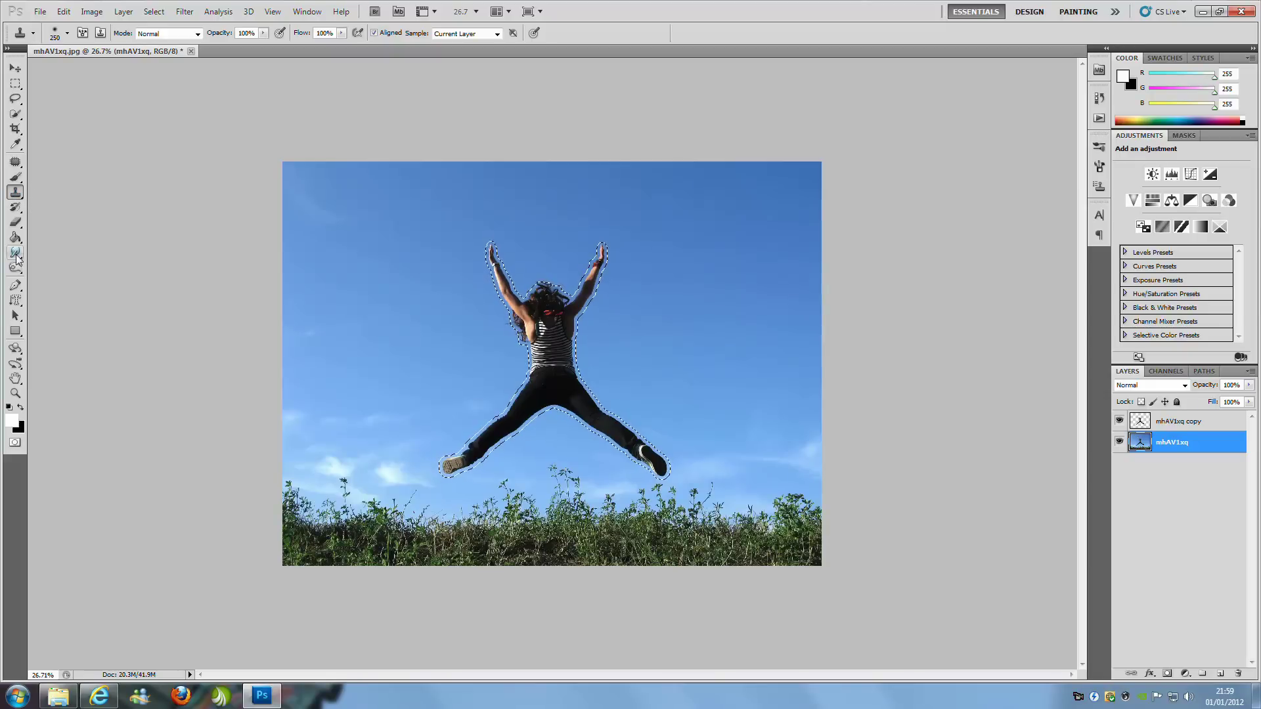
Content-Aware fill the expanded selection on the mhAV1xq layer to remove the woman
{"action": "left_click", "coordinate": [15, 114]}
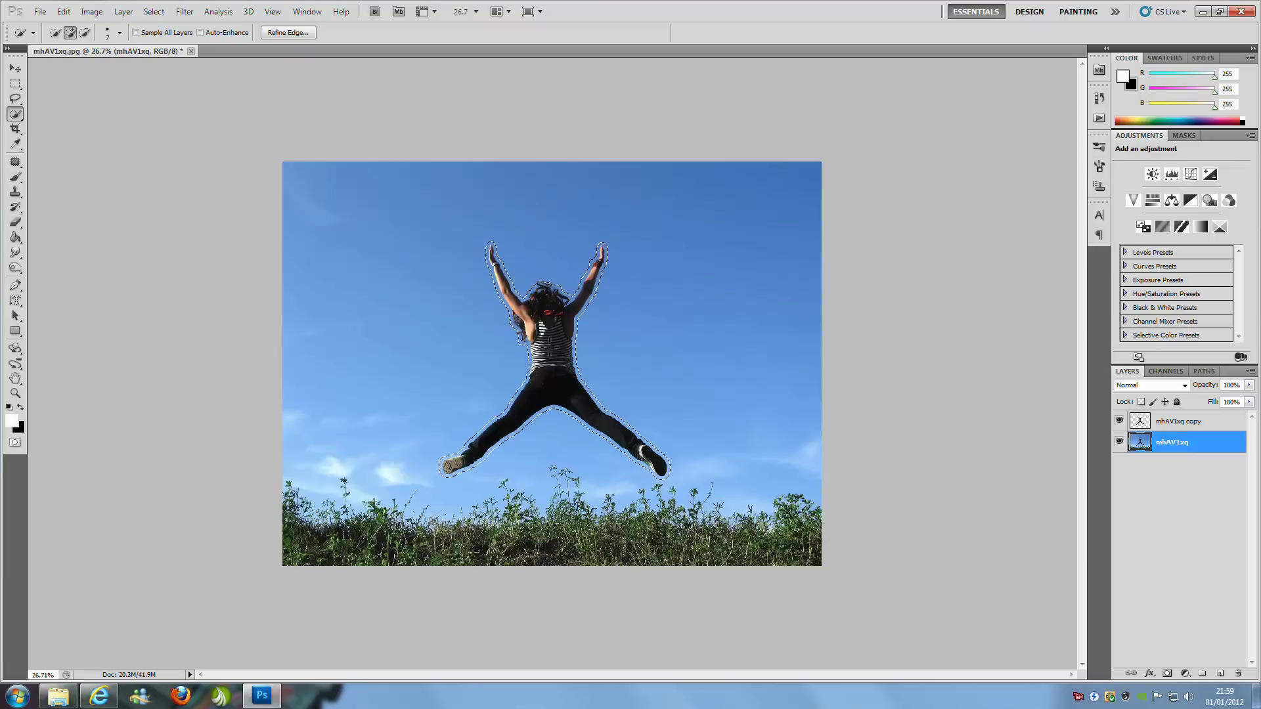
{"action": "right_click", "coordinate": [551, 325]}
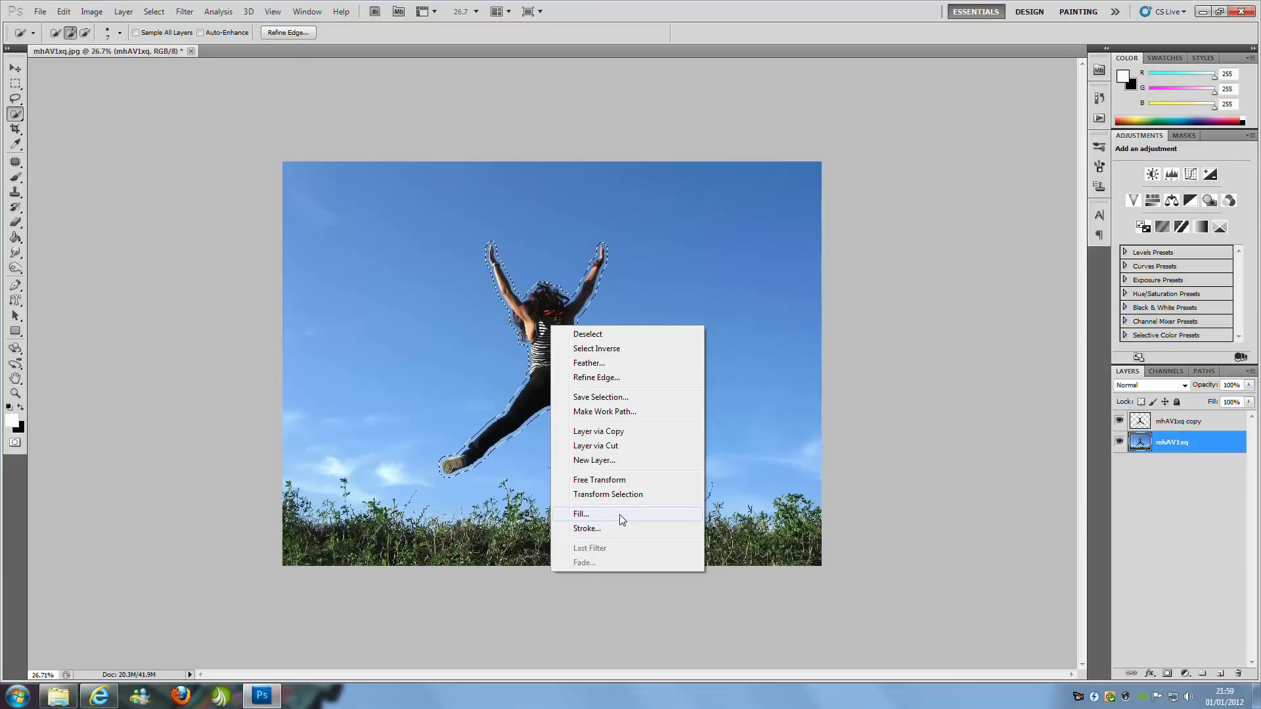
{"action": "left_click", "coordinate": [622, 519]}
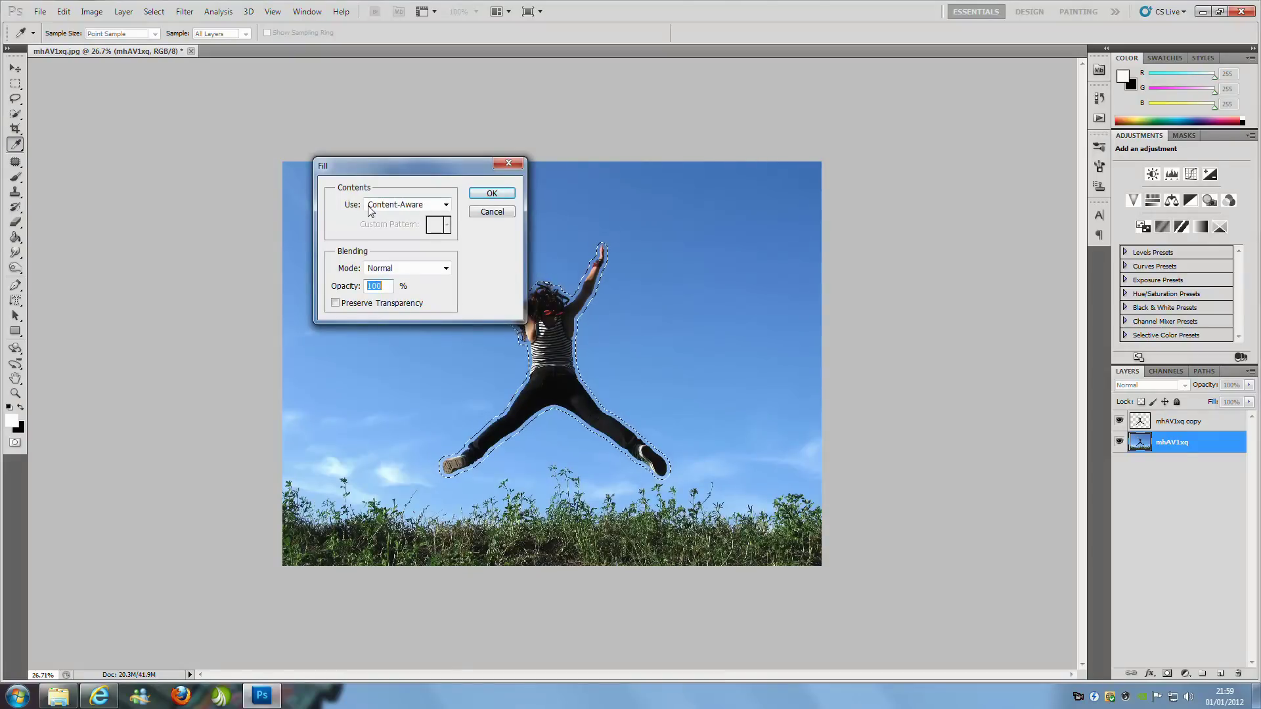
{"action": "left_click", "coordinate": [489, 193]}
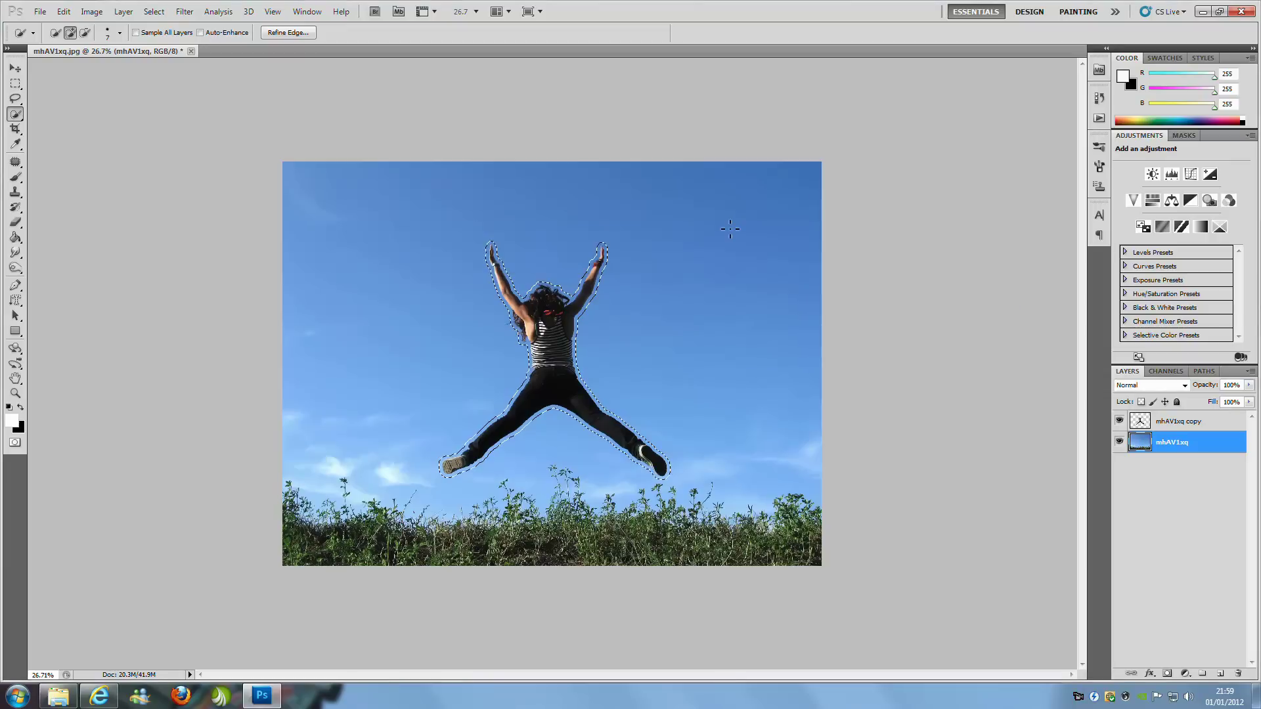
Deselect, clone-stamp away the dark specks in the filled sky, and show mhAV1xq copy again
{"action": "left_click", "coordinate": [1119, 421]}
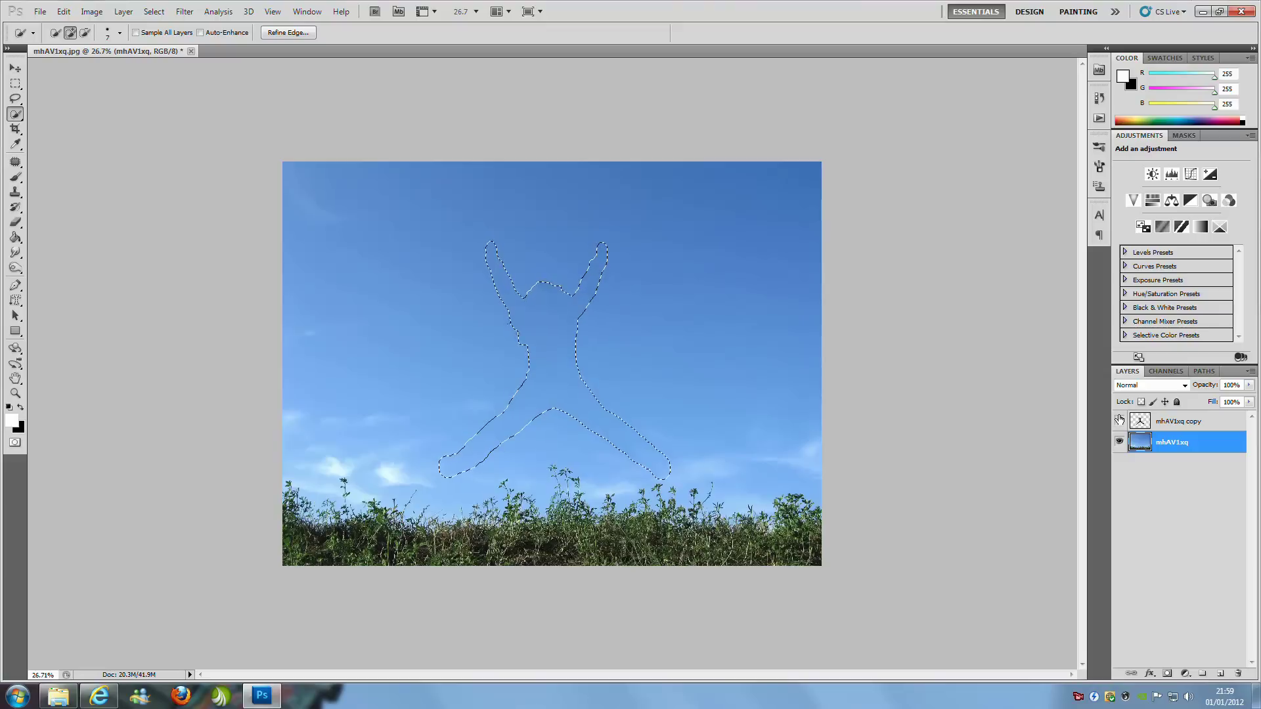
{"action": "key", "text": "ctrl+d"}
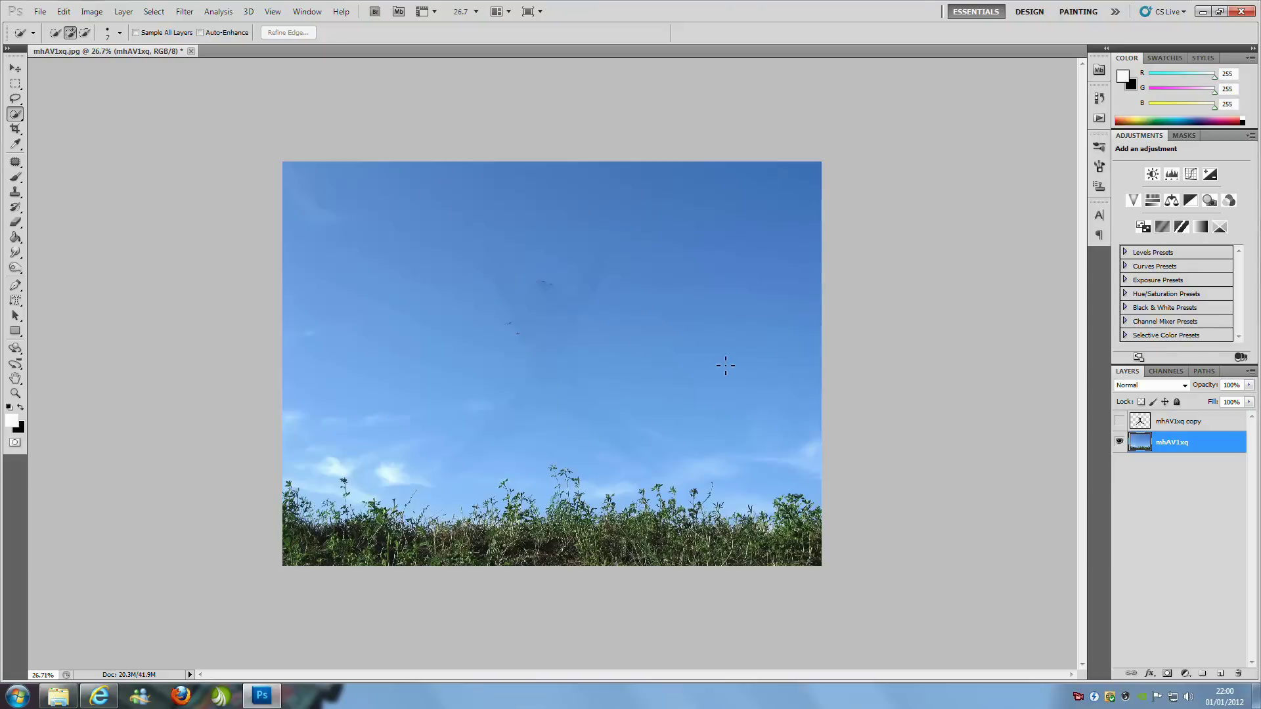
{"action": "left_click", "coordinate": [1119, 421]}
{"action": "left_click", "coordinate": [1119, 421]}
{"action": "left_click", "coordinate": [15, 191]}
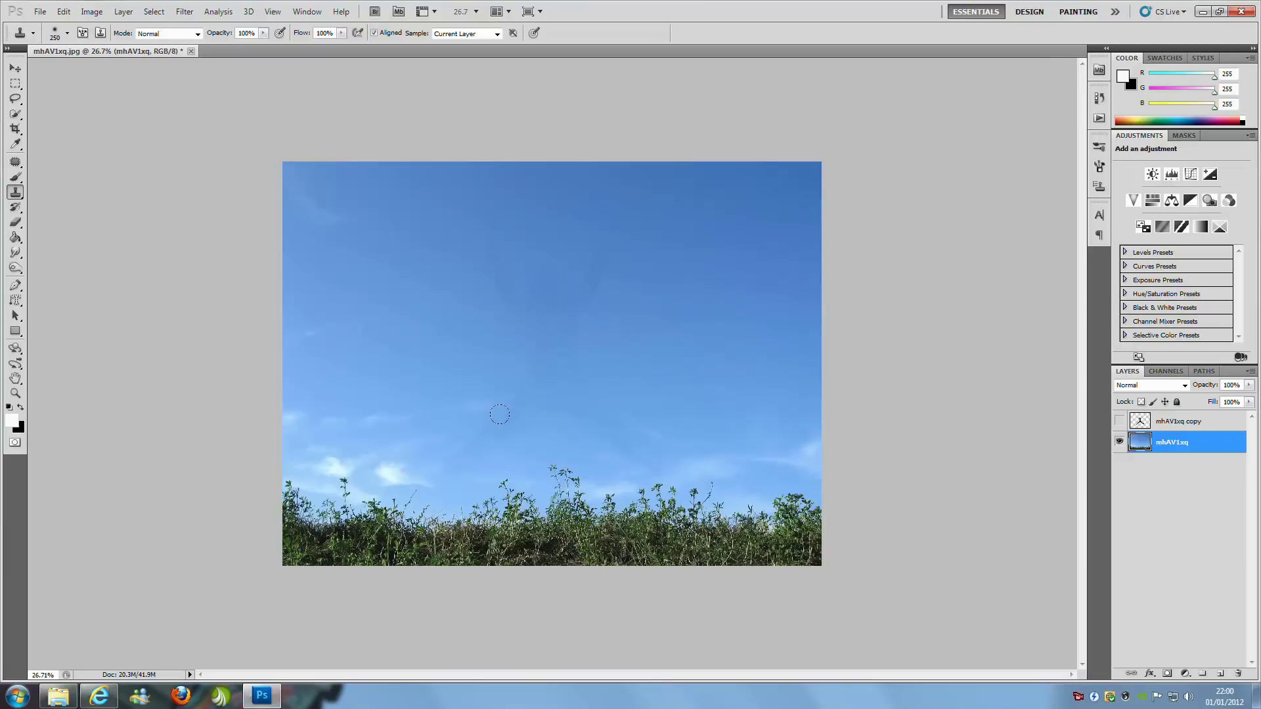
{"action": "left_click", "coordinate": [1120, 421]}
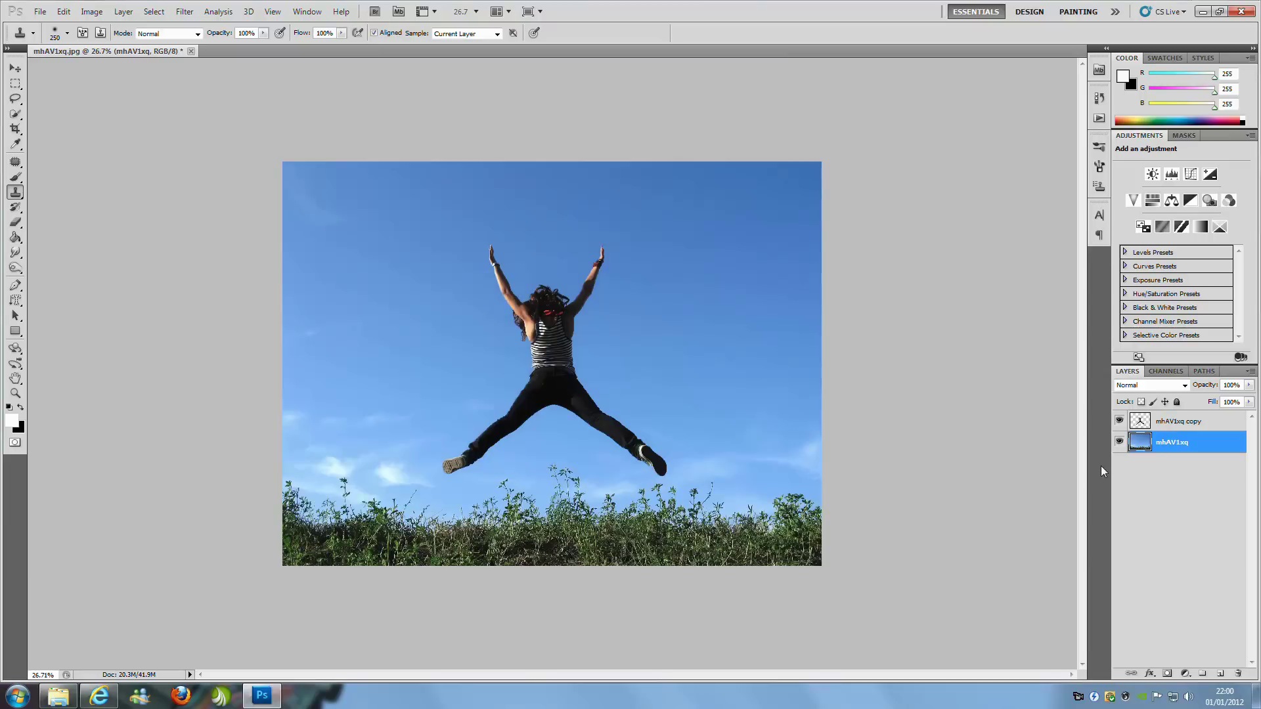
Start Puppet Warp on the mhAV1xq copy layer and toggle the mesh overlay on and off
{"action": "left_click", "coordinate": [1168, 423]}
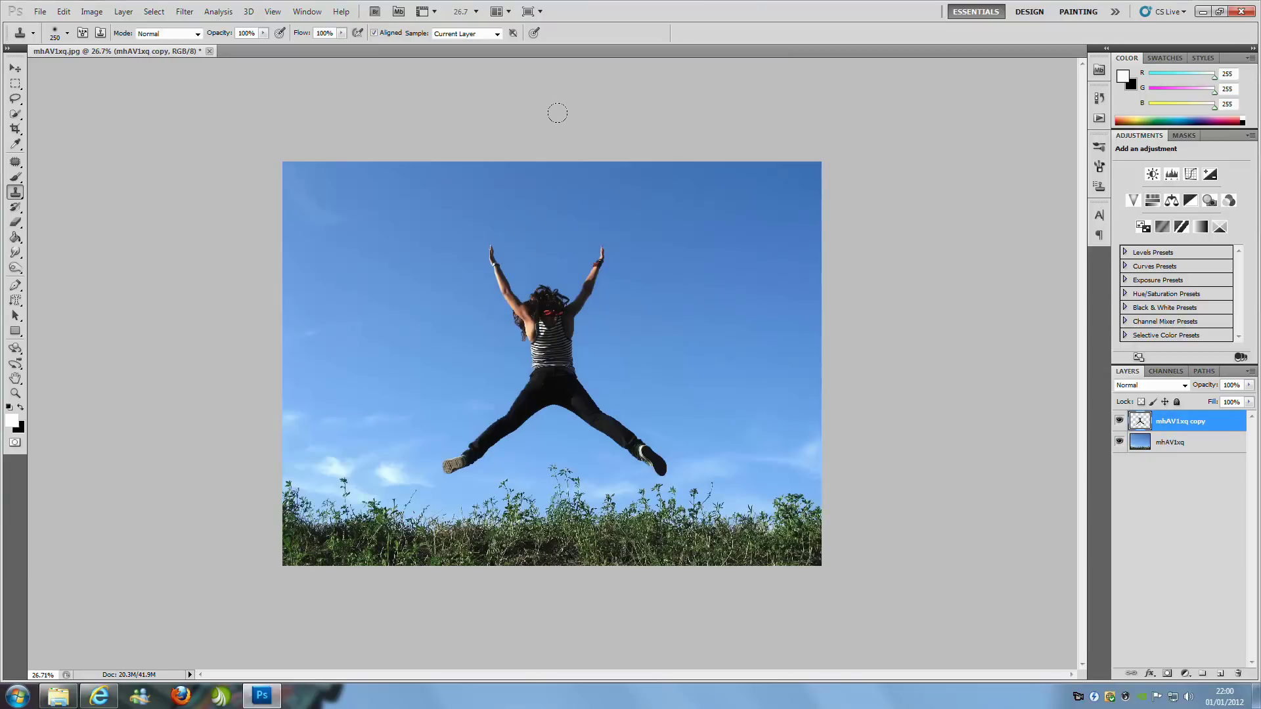
{"action": "left_click", "coordinate": [64, 12]}
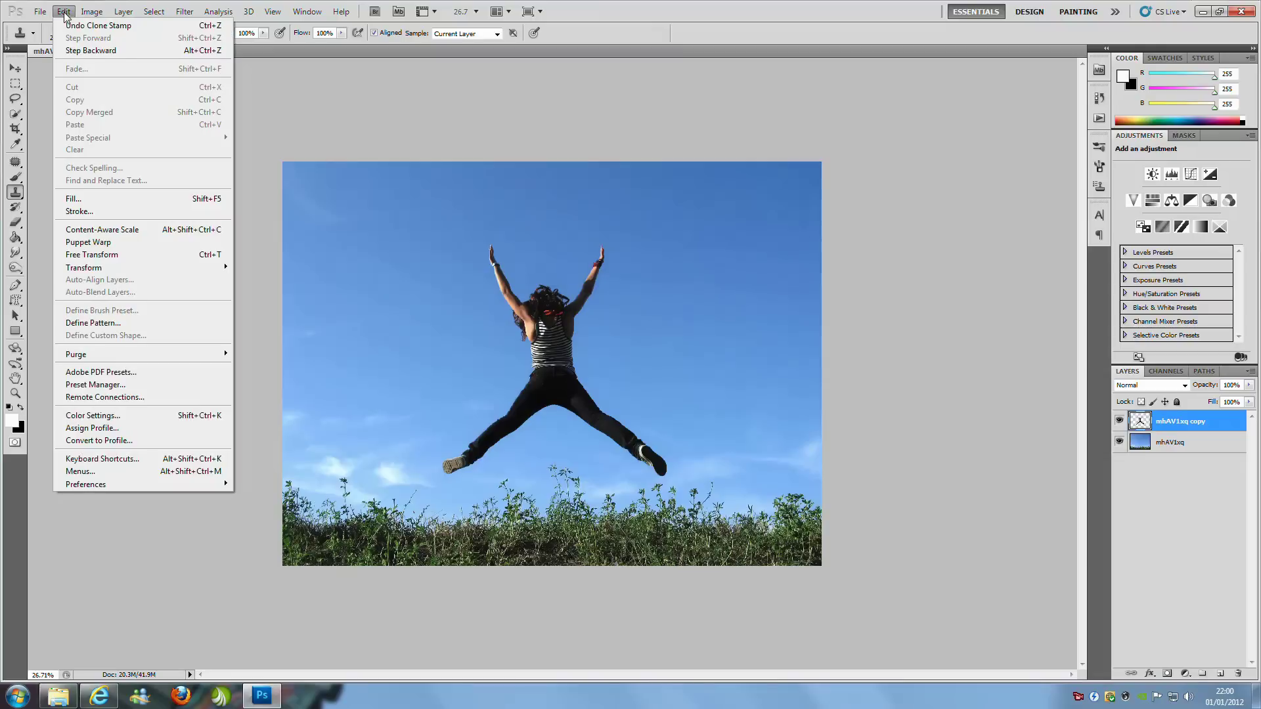
{"action": "key", "text": "Escape"}
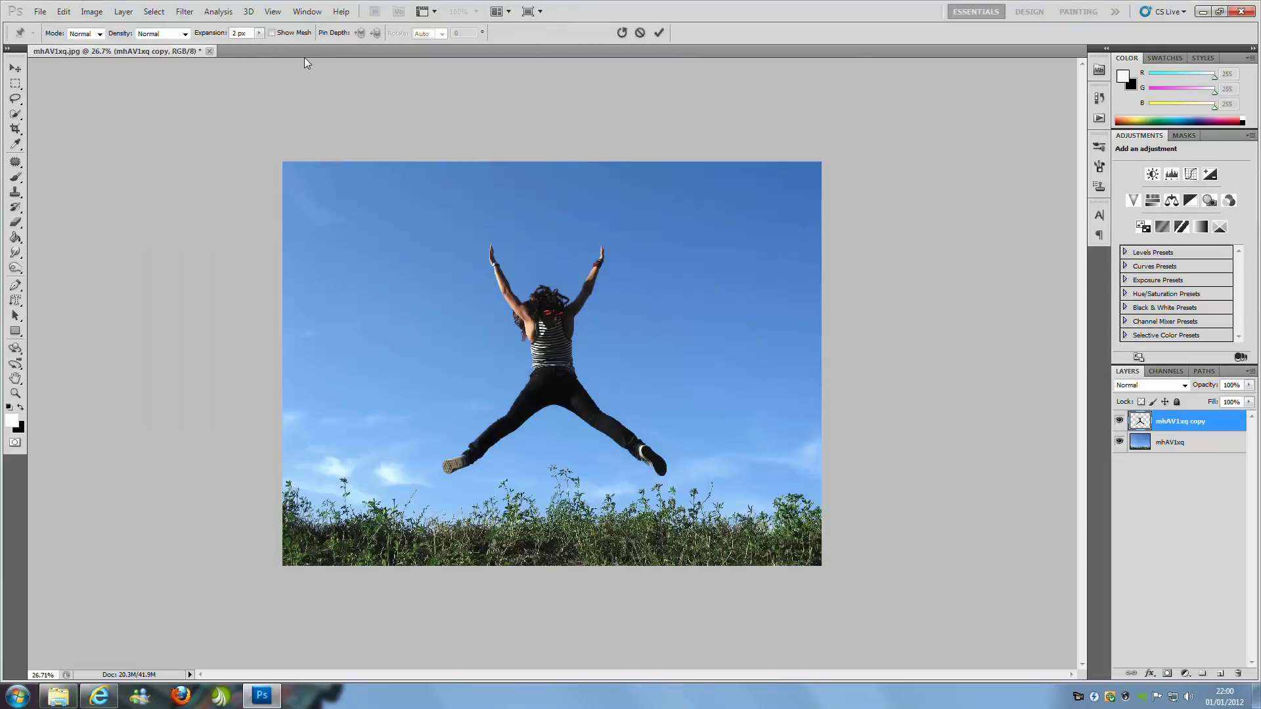
{"action": "left_click", "coordinate": [271, 32]}
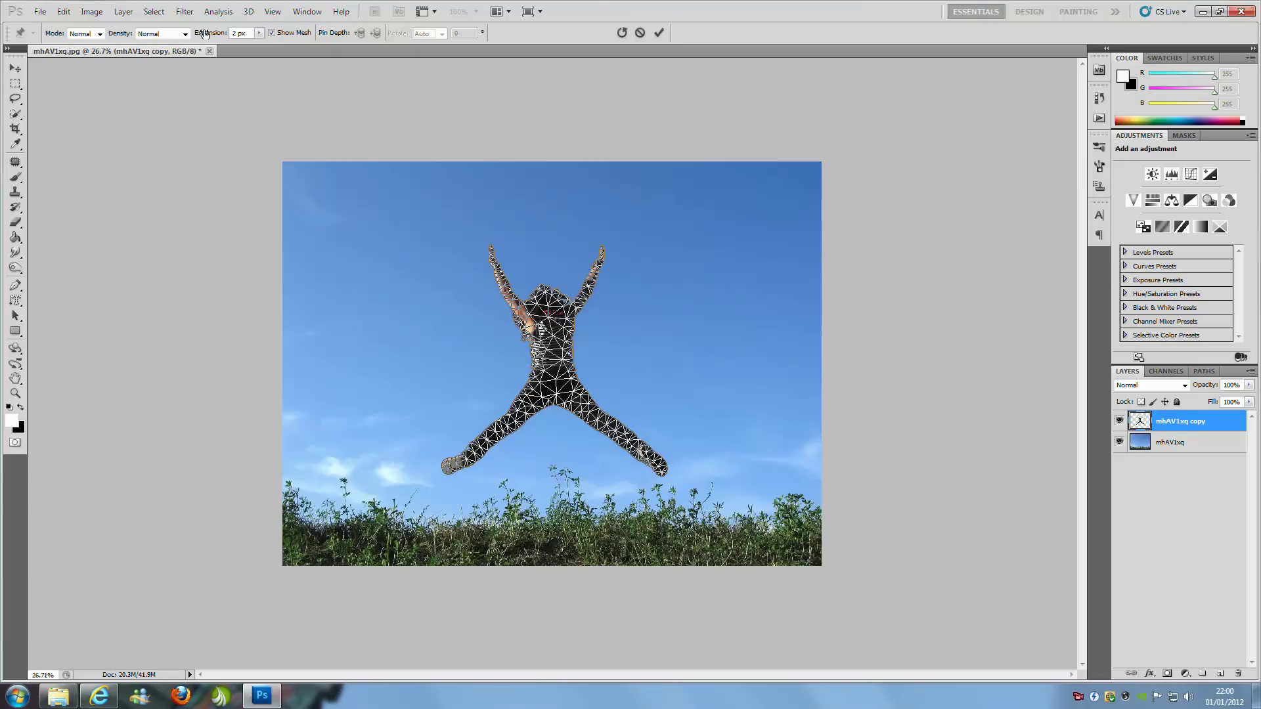
{"action": "left_click", "coordinate": [272, 33]}
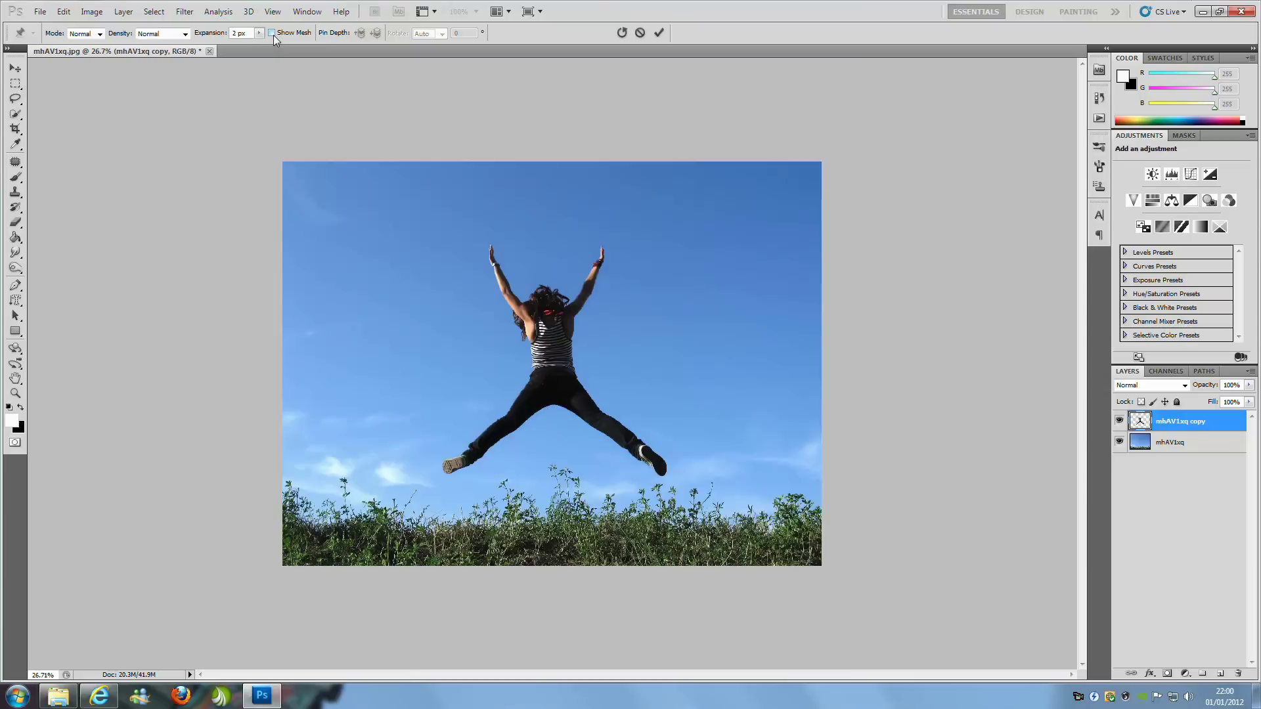
{"action": "left_click", "coordinate": [272, 33]}
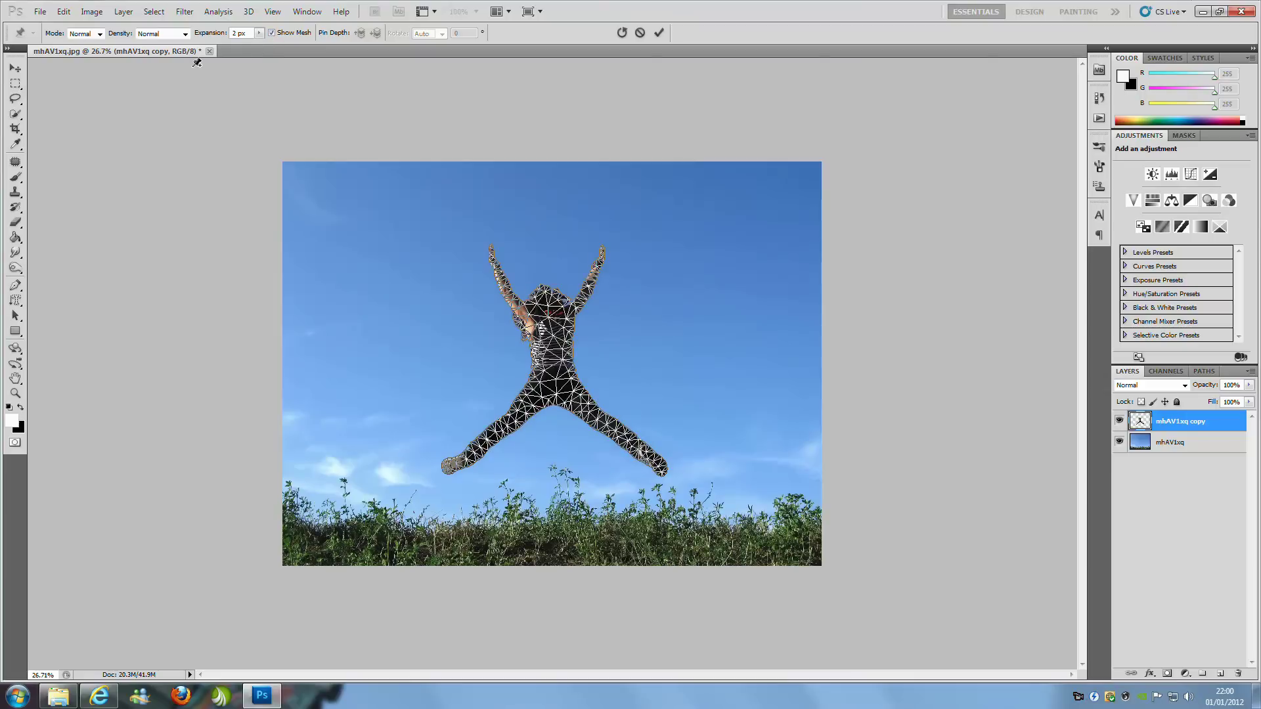
Try Fewer Points and More Points density, settle on Normal density and mode, and hide the mesh
{"action": "left_click", "coordinate": [186, 34]}
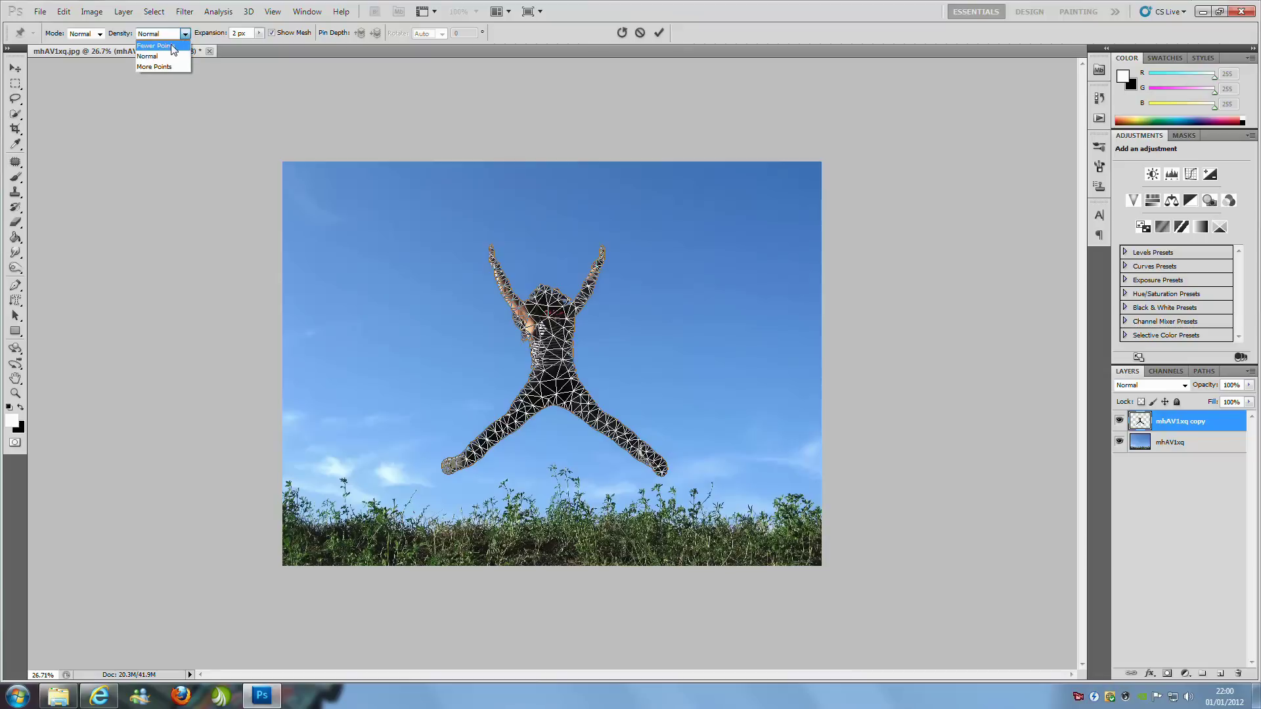
{"action": "left_click", "coordinate": [156, 45]}
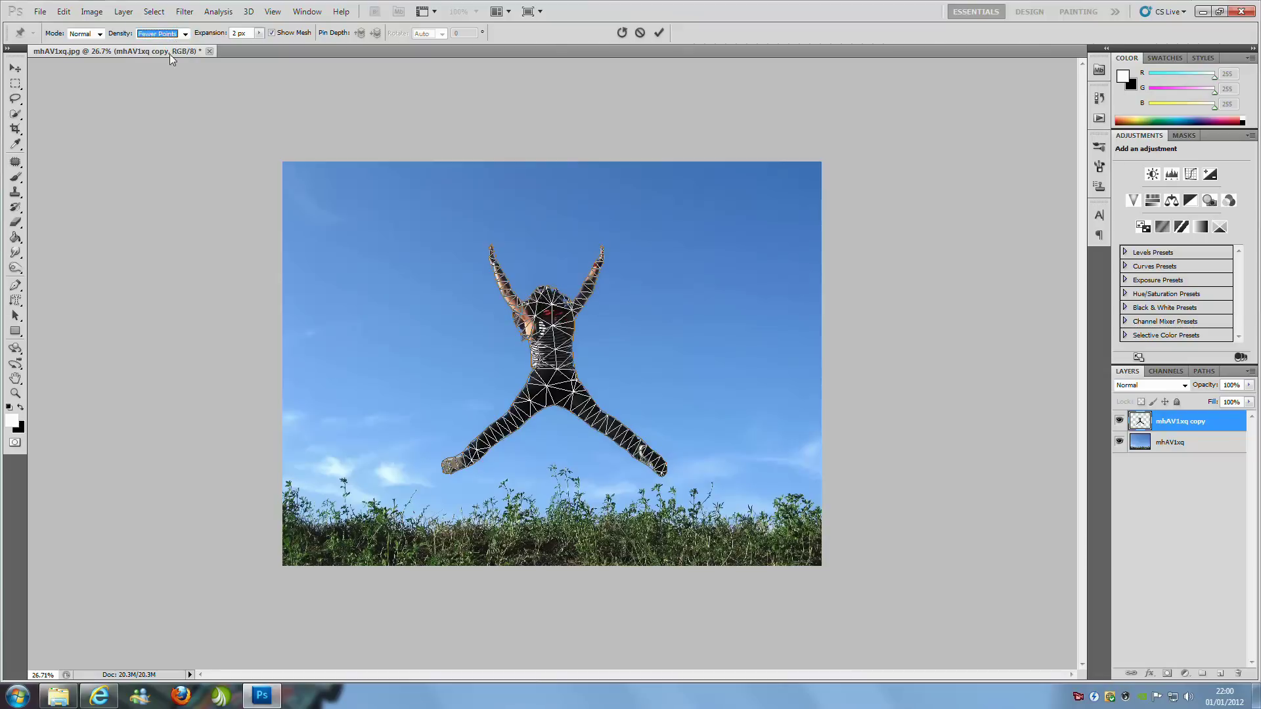
{"action": "left_click", "coordinate": [176, 33]}
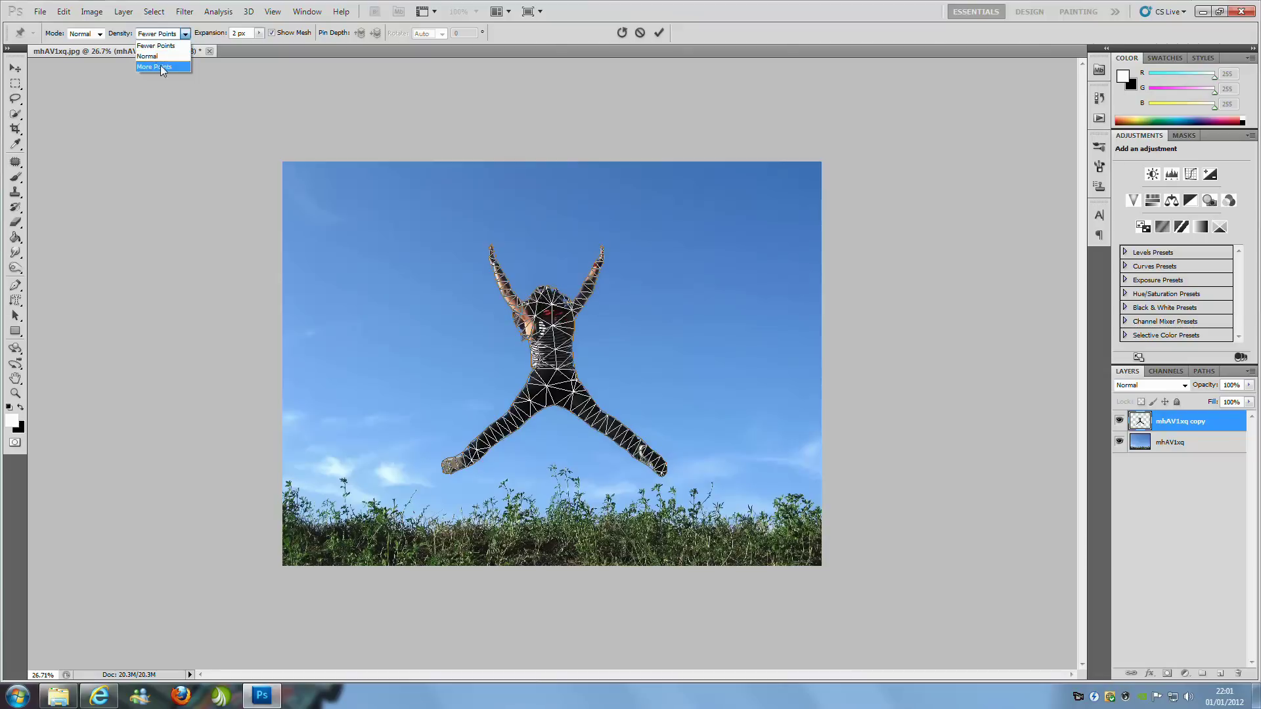
{"action": "left_click", "coordinate": [161, 67]}
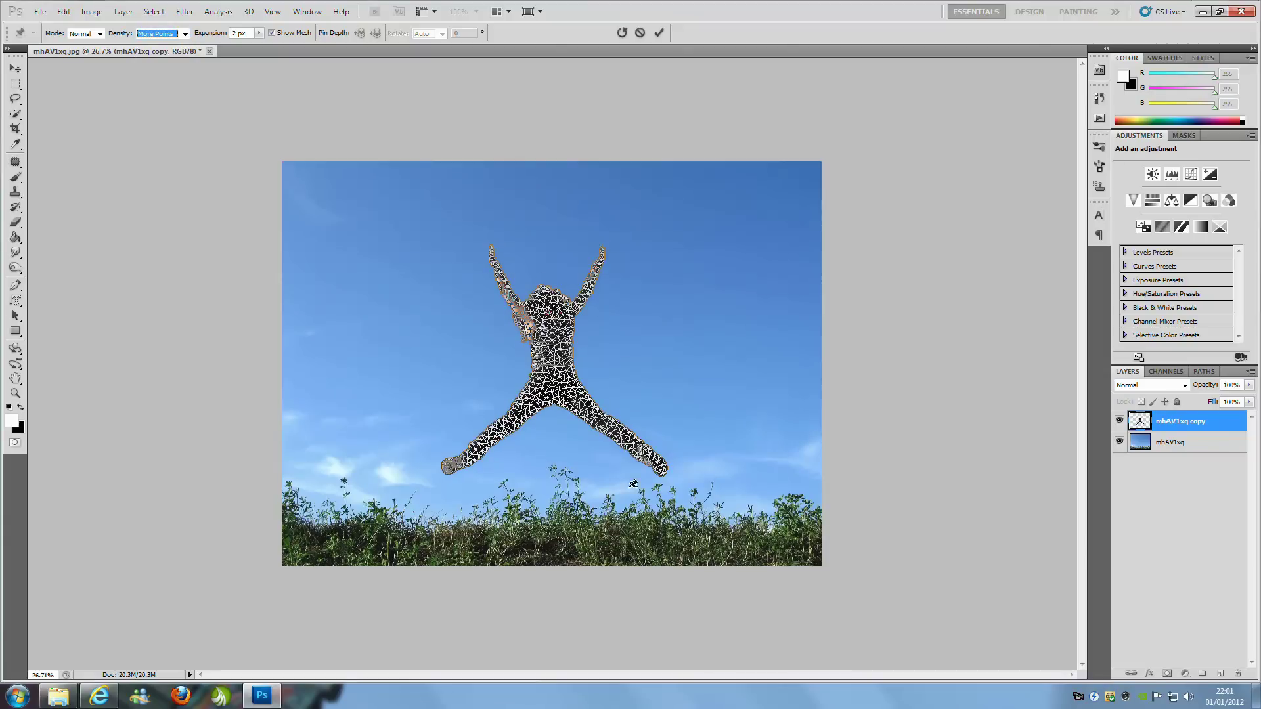
{"action": "left_click", "coordinate": [157, 34]}
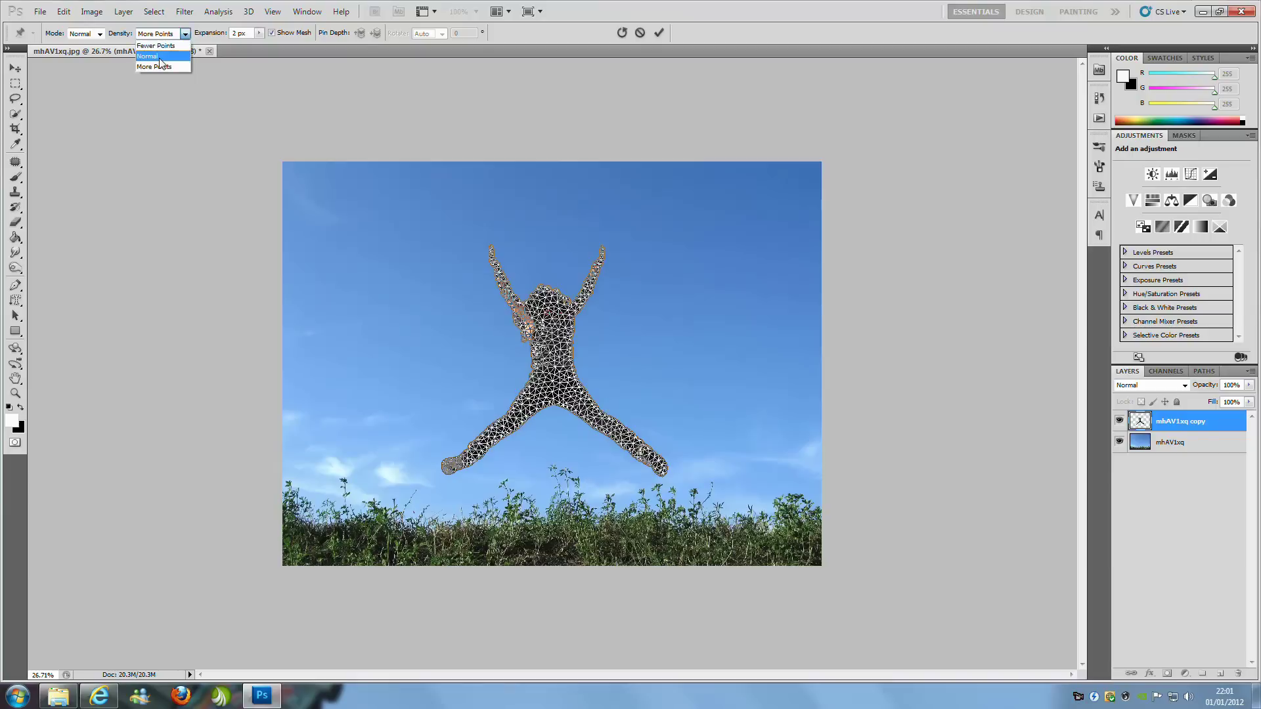
{"action": "left_click", "coordinate": [161, 56]}
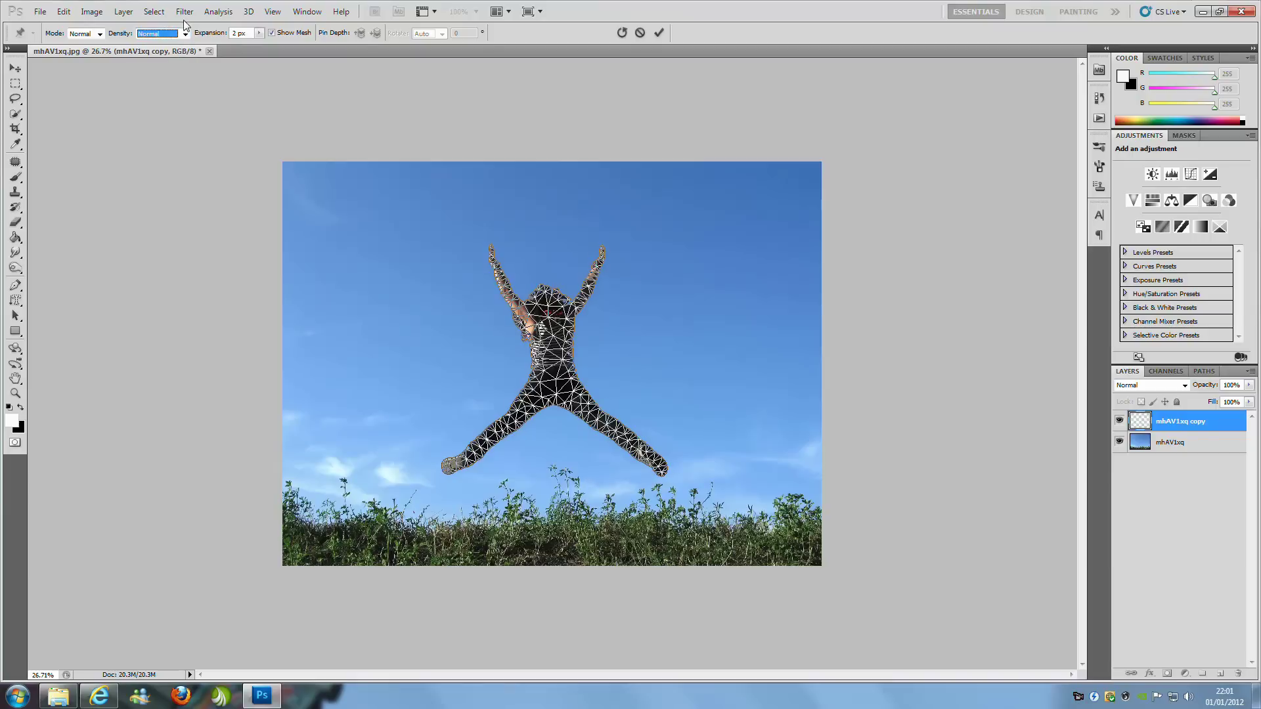
{"action": "left_click", "coordinate": [100, 34]}
{"action": "left_click", "coordinate": [101, 33]}
{"action": "left_click", "coordinate": [274, 35]}
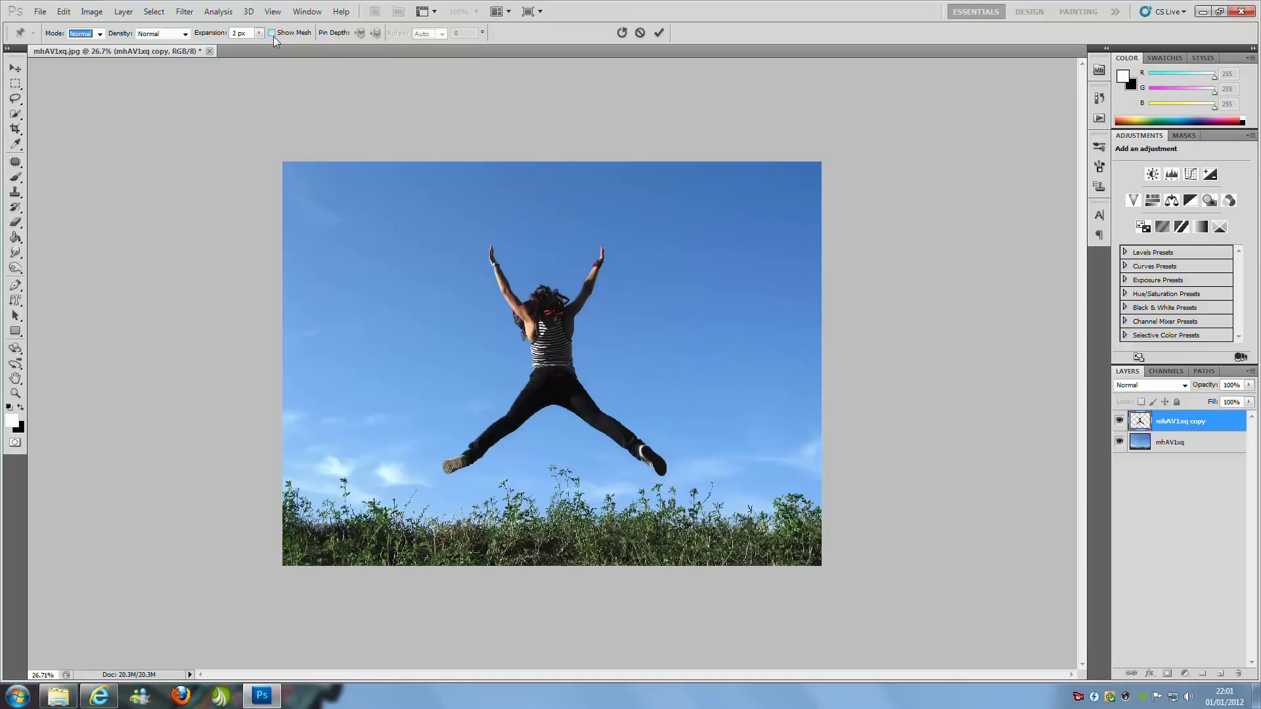
Place Puppet Warp pins on the woman's thigh, feet, right knee, shoulders, arms and hands
{"action": "left_click", "coordinate": [512, 419]}
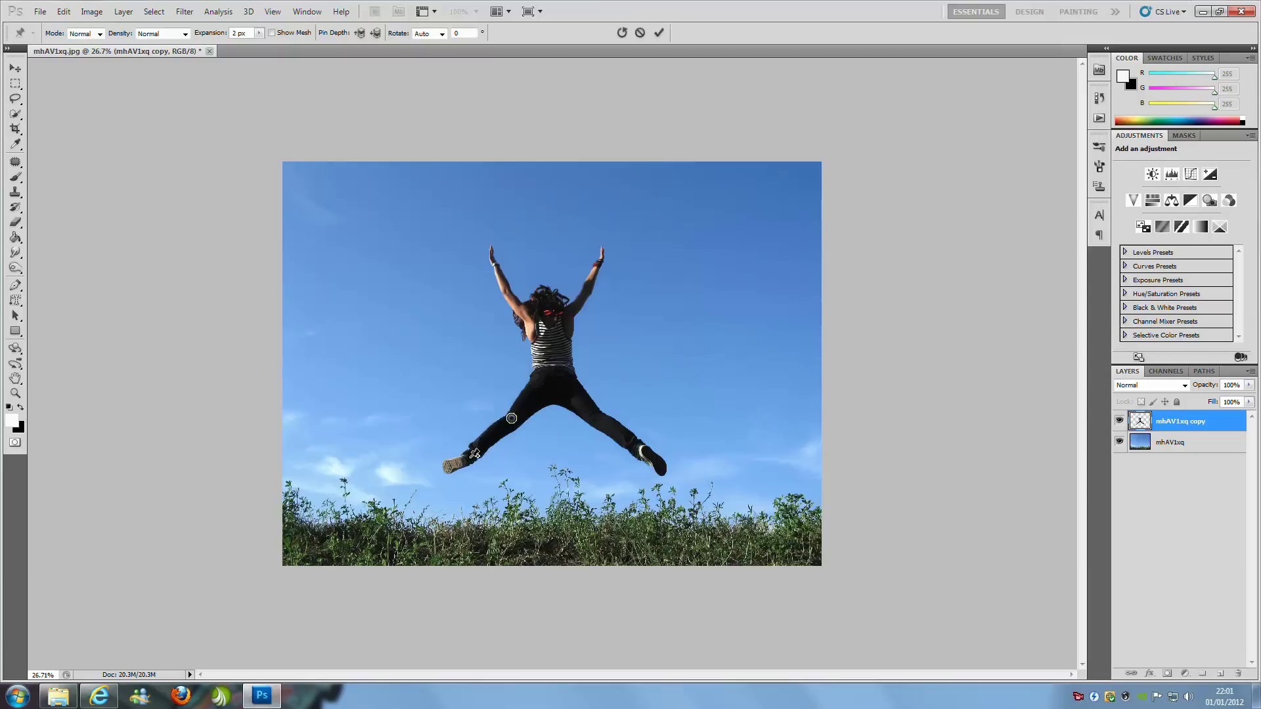
{"action": "left_click", "coordinate": [467, 458]}
{"action": "left_click", "coordinate": [637, 446]}
{"action": "left_click", "coordinate": [593, 410]}
{"action": "left_click", "coordinate": [567, 312]}
{"action": "left_click", "coordinate": [590, 289]}
{"action": "left_click", "coordinate": [598, 261]}
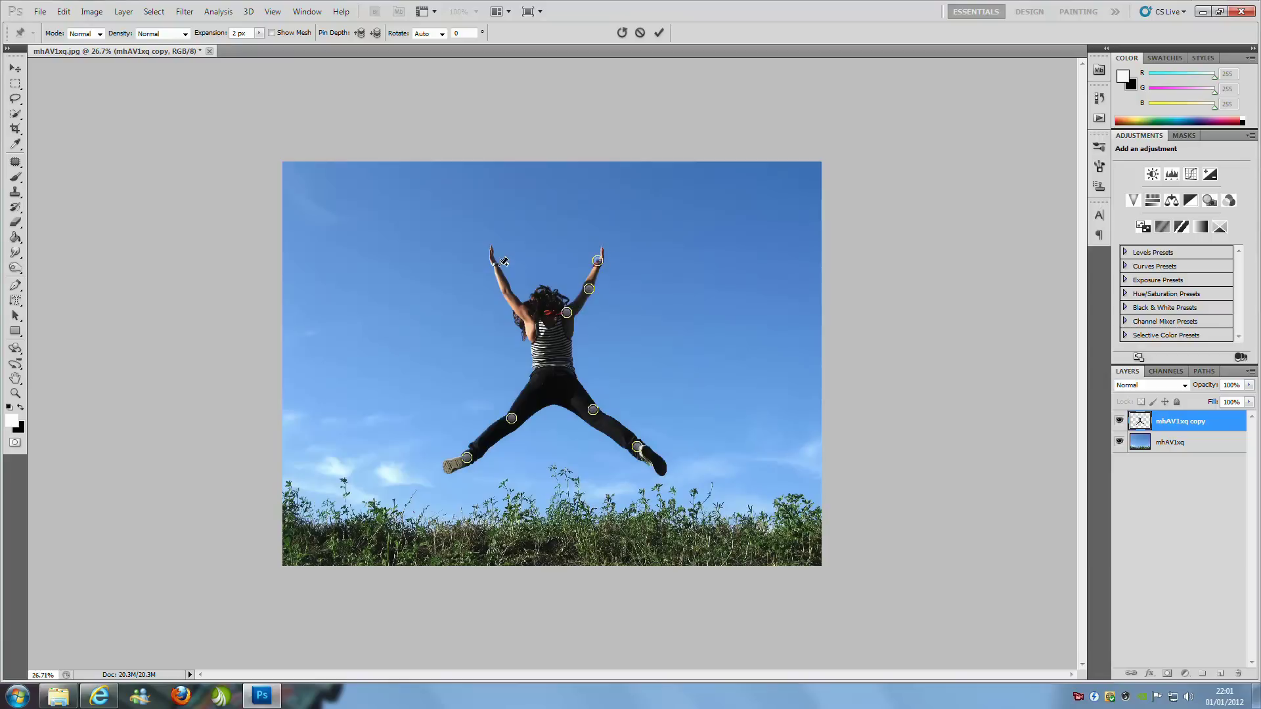
{"action": "left_click", "coordinate": [493, 260]}
{"action": "left_click", "coordinate": [504, 290]}
{"action": "left_click", "coordinate": [527, 308]}
Drag the knee pins to pull both legs down beneath her and slightly adjust the right arm
{"action": "left_click_drag", "start_coordinate": [513, 423], "coordinate": [544, 503]}
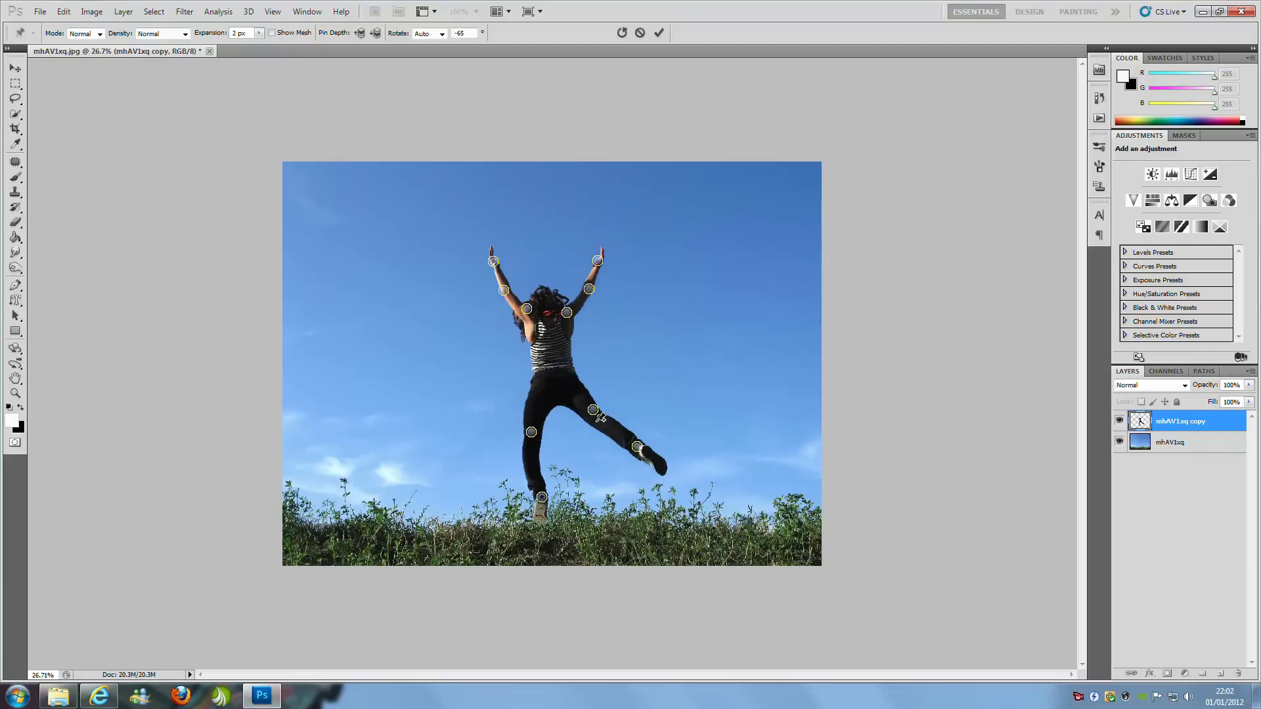
{"action": "left_click_drag", "start_coordinate": [600, 417], "coordinate": [591, 483]}
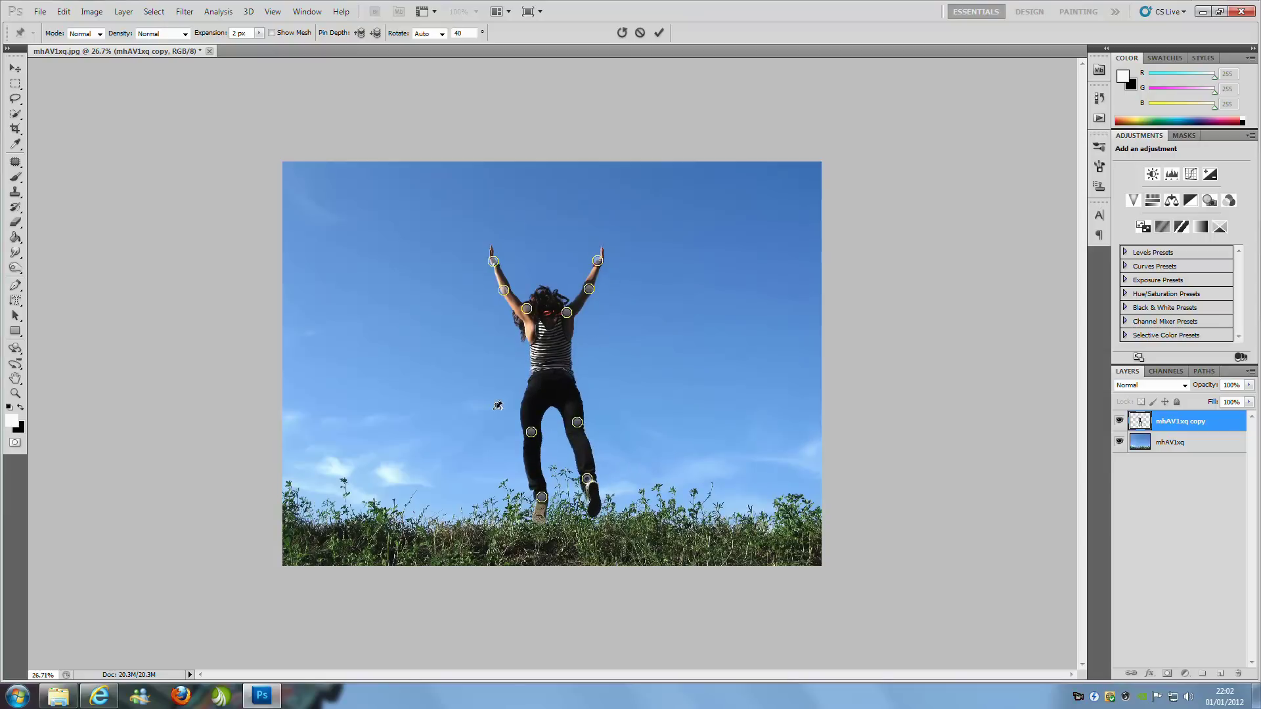
{"action": "left_click_drag", "start_coordinate": [593, 294], "coordinate": [595, 291]}
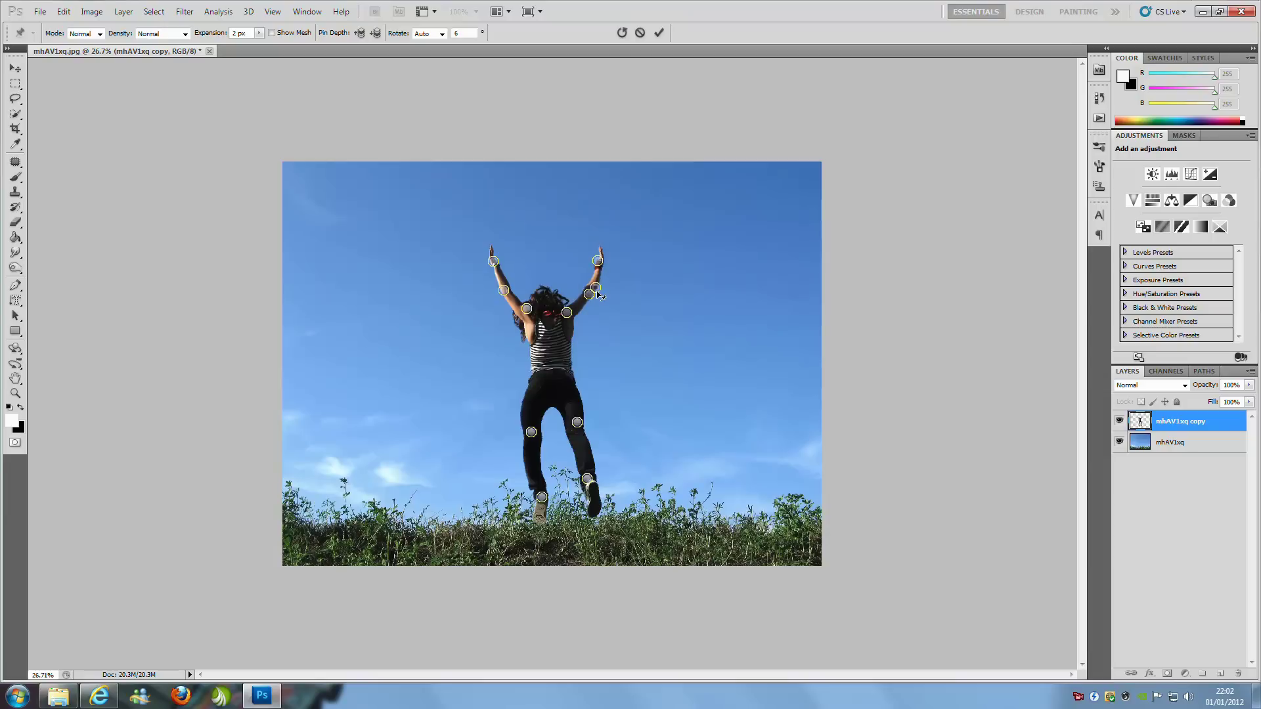
Add an extra pin on the right forearm, then delete it again
{"action": "left_click", "coordinate": [596, 287]}
{"action": "left_click_drag", "start_coordinate": [595, 287], "coordinate": [596, 288]}
{"action": "left_click", "coordinate": [595, 288]}
{"action": "left_click", "coordinate": [597, 285], "text": "alt"}
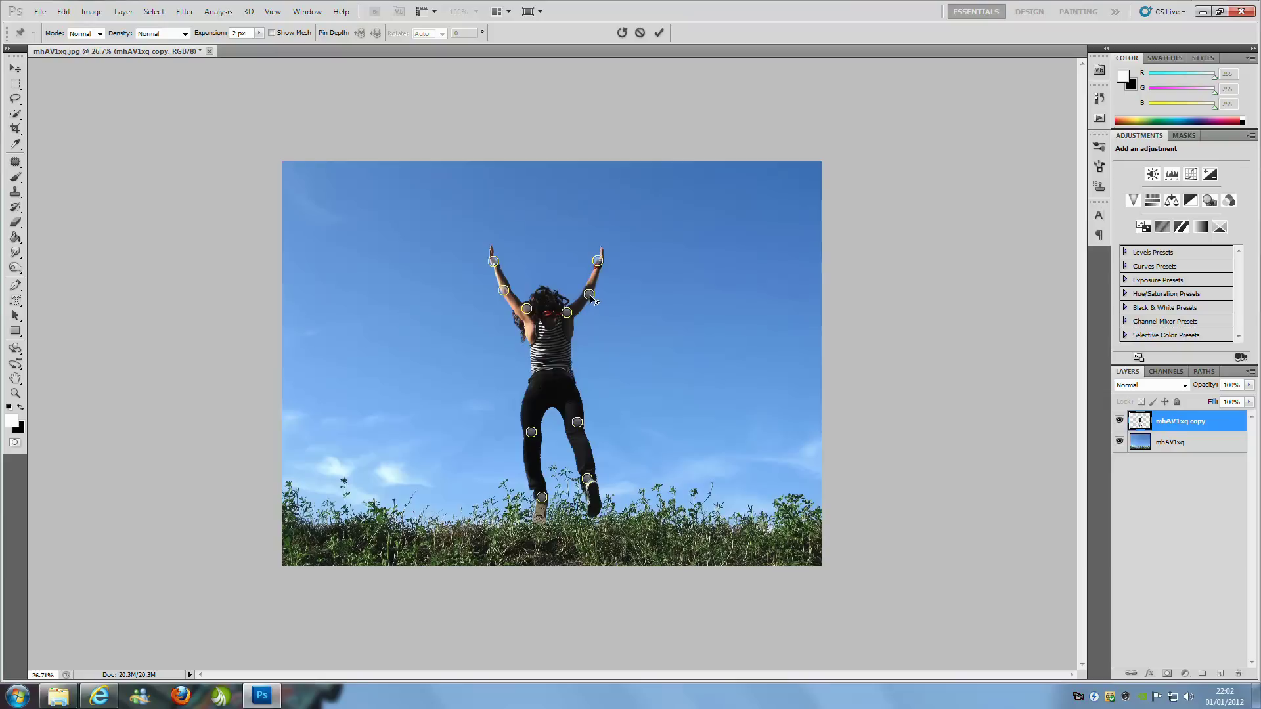
Drag the right forearm and hand pins so the raised hand sits lower and further out
{"action": "left_click_drag", "start_coordinate": [589, 294], "coordinate": [608, 309]}
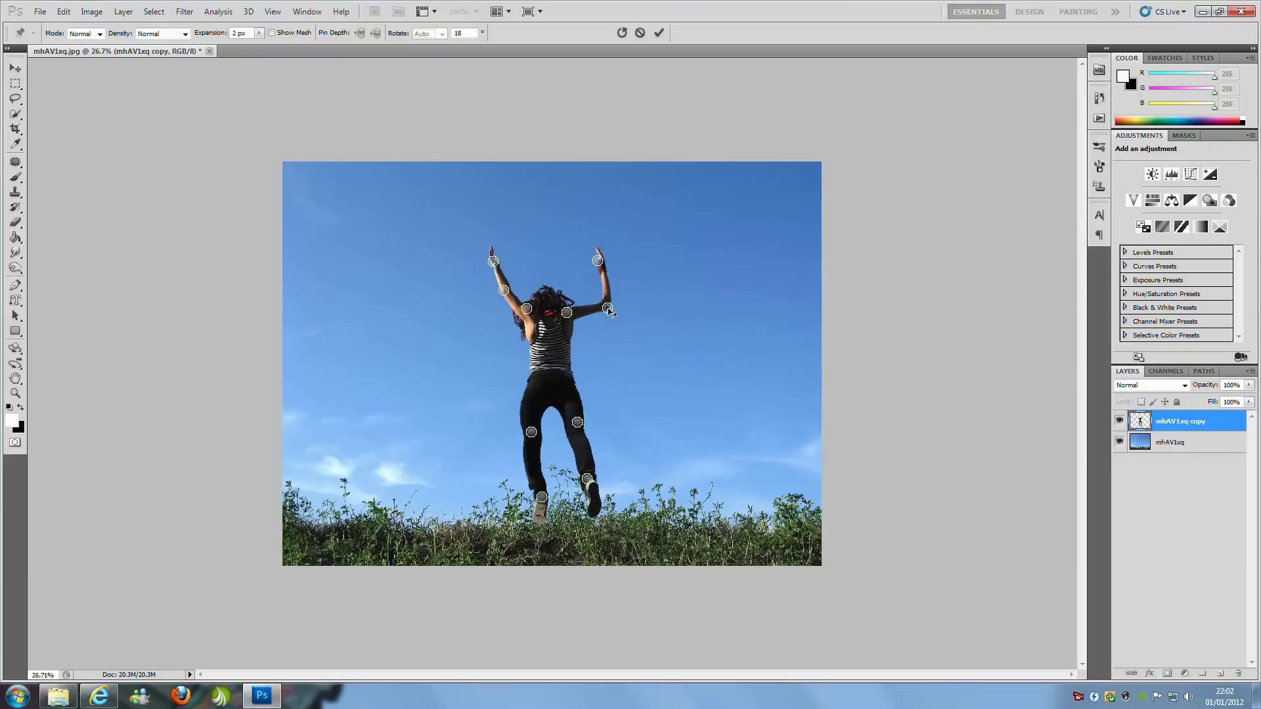
{"action": "left_click_drag", "start_coordinate": [597, 261], "coordinate": [699, 224]}
{"action": "left_click_drag", "start_coordinate": [711, 279], "coordinate": [598, 312]}
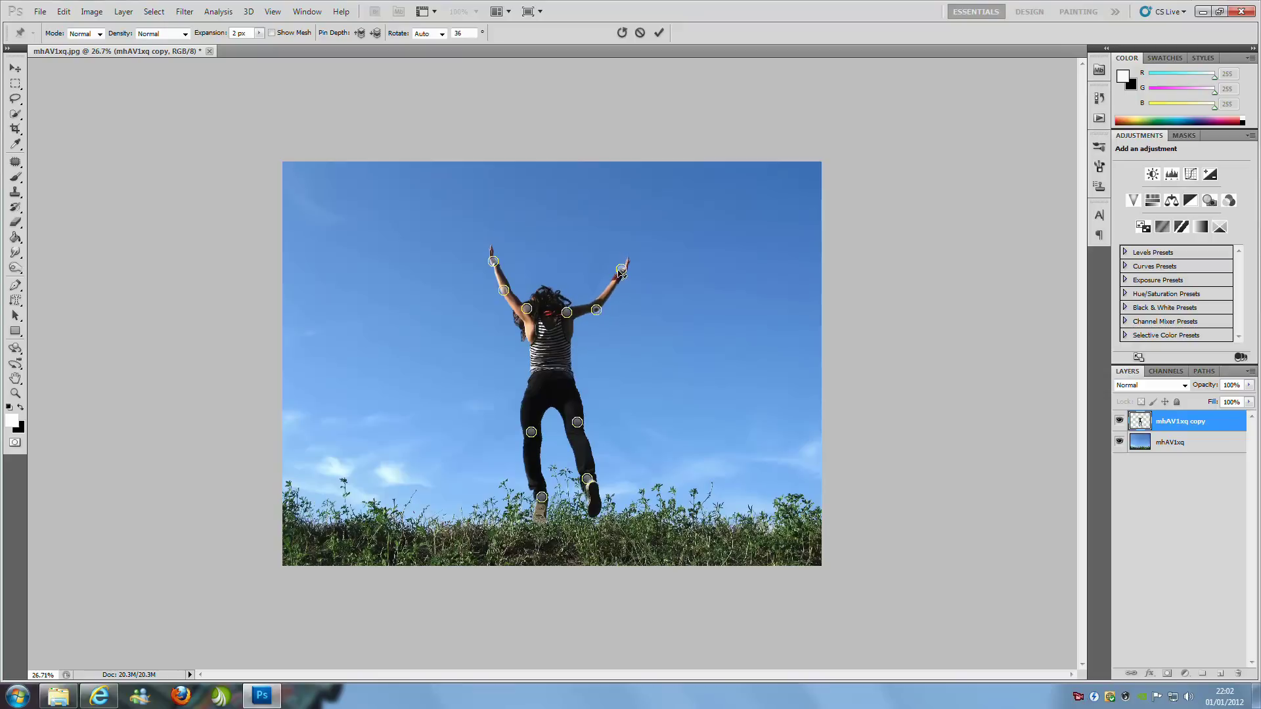
{"action": "left_click_drag", "start_coordinate": [620, 272], "coordinate": [614, 279]}
Swing the right hand down-left across her body and set Pin Depth so the arm goes behind the torso
{"action": "left_click_drag", "start_coordinate": [609, 278], "coordinate": [495, 381]}
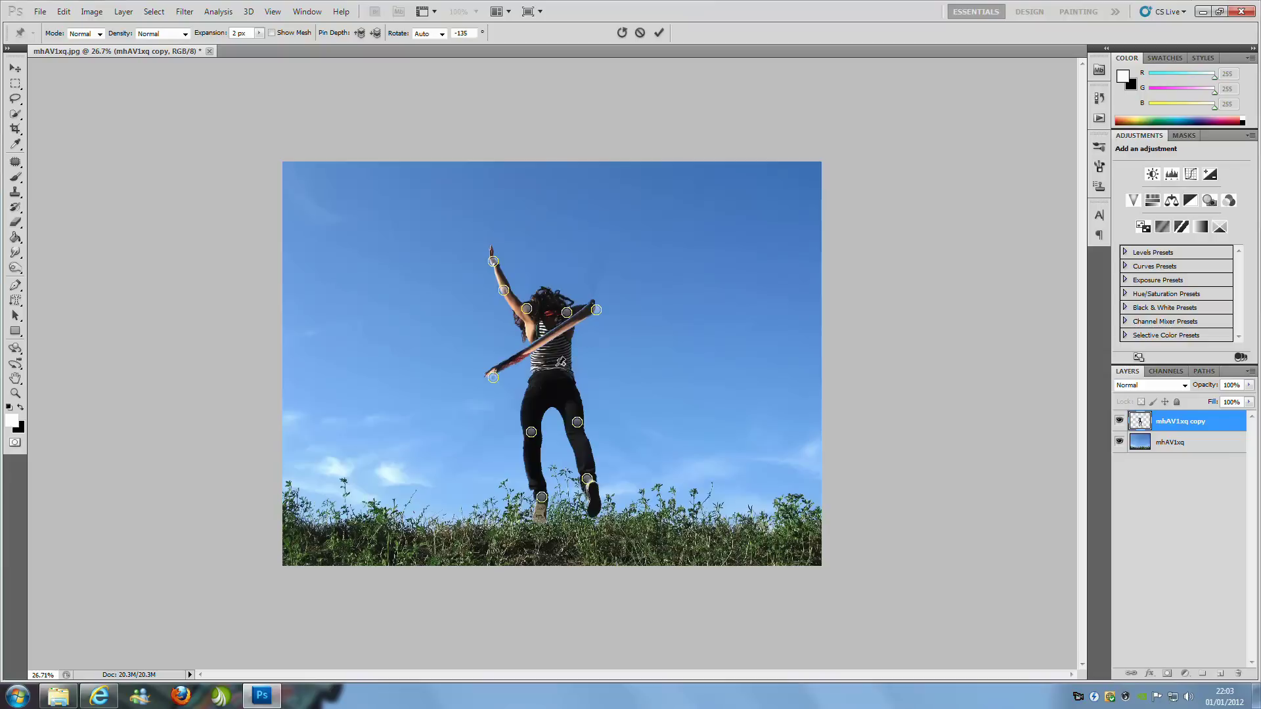
{"action": "left_click", "coordinate": [363, 33]}
{"action": "left_click", "coordinate": [375, 35]}
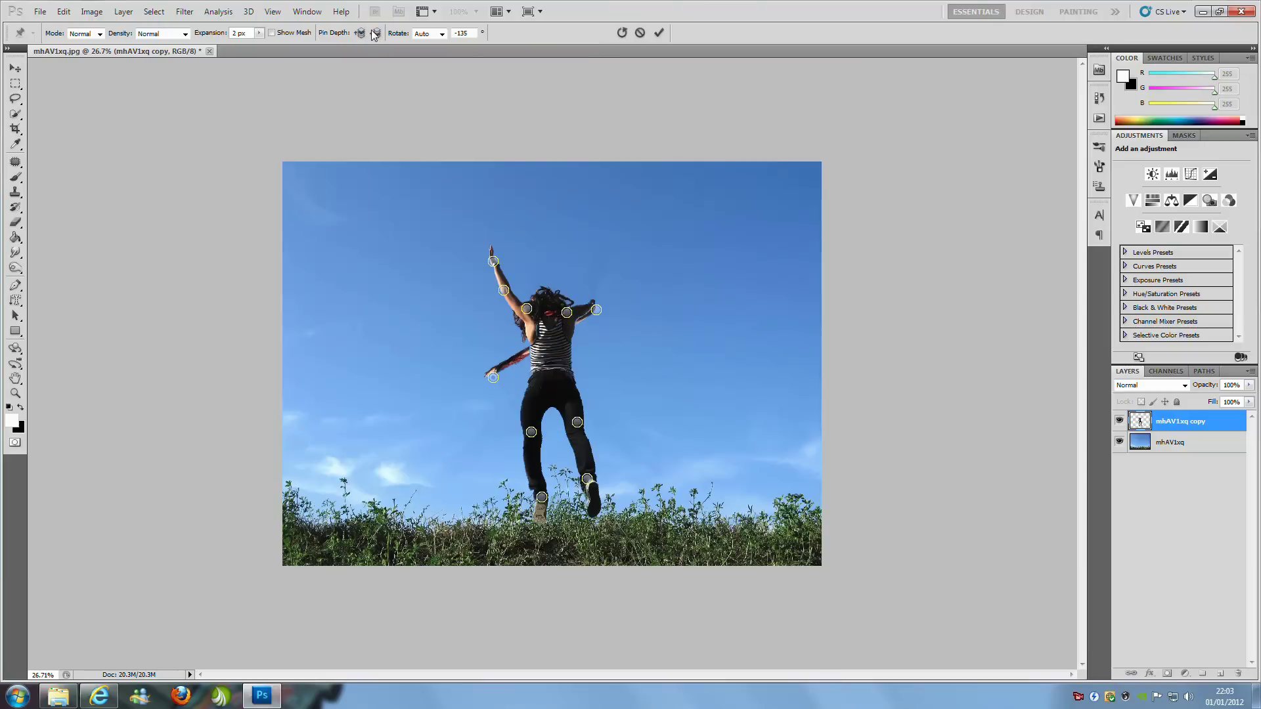